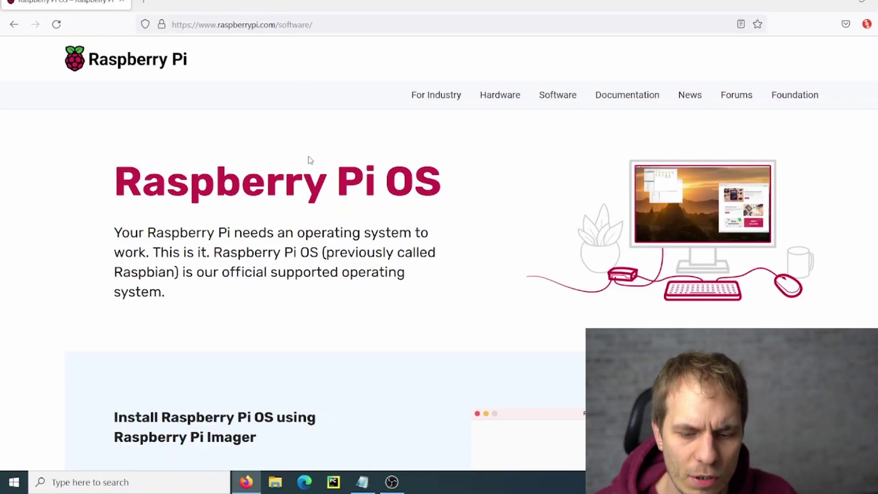
Download imager_1.6.2.exe for Windows in Firefox and launch the installer.
scroll(309, 167, down, 8)
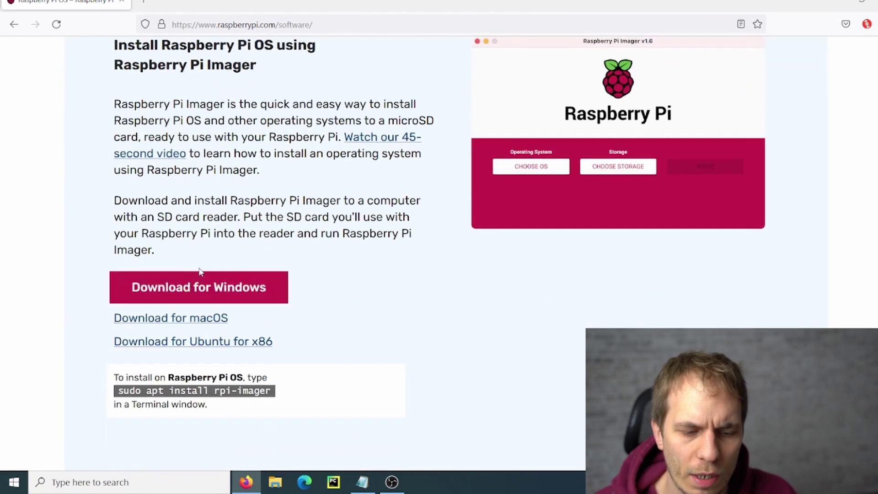
click(228, 288)
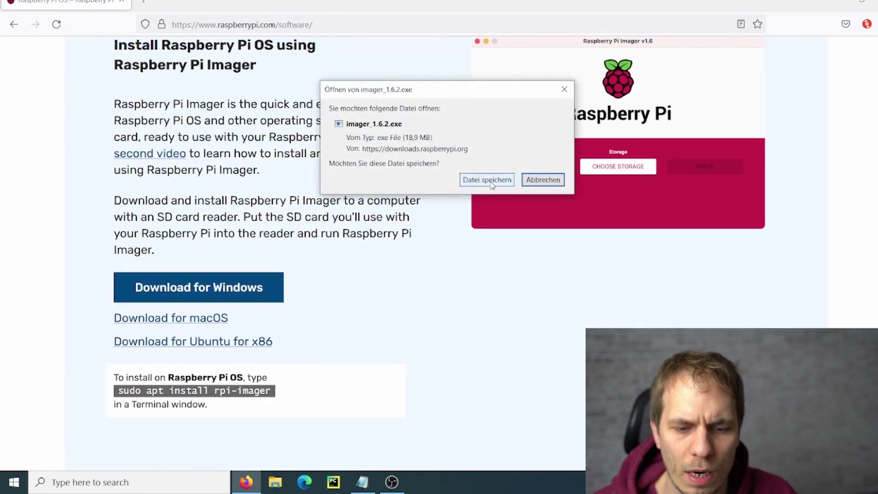
click(490, 181)
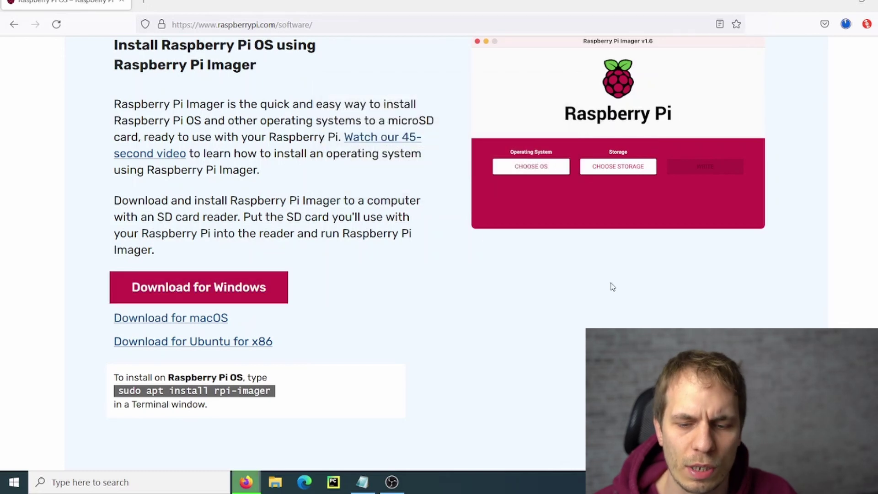
click(849, 26)
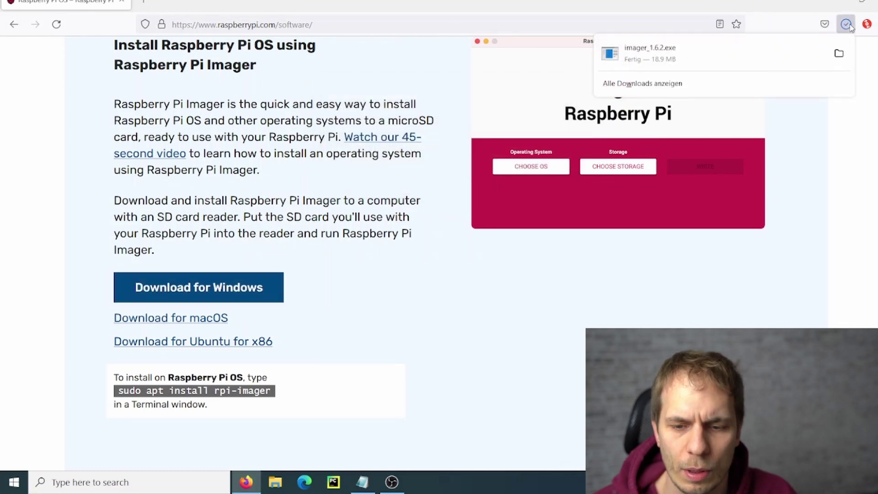
click(703, 54)
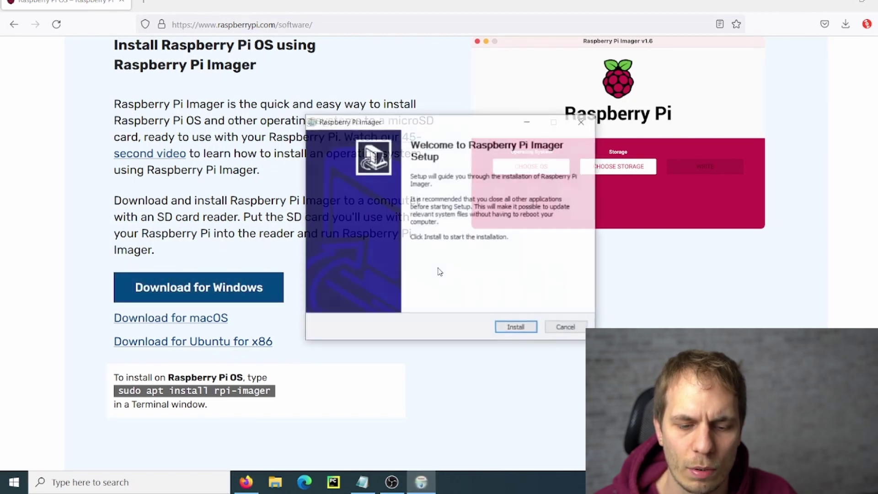
Install Raspberry Pi Imager 1.6.2 and finish setup with Run Raspberry Pi Imager ticked.
click(514, 328)
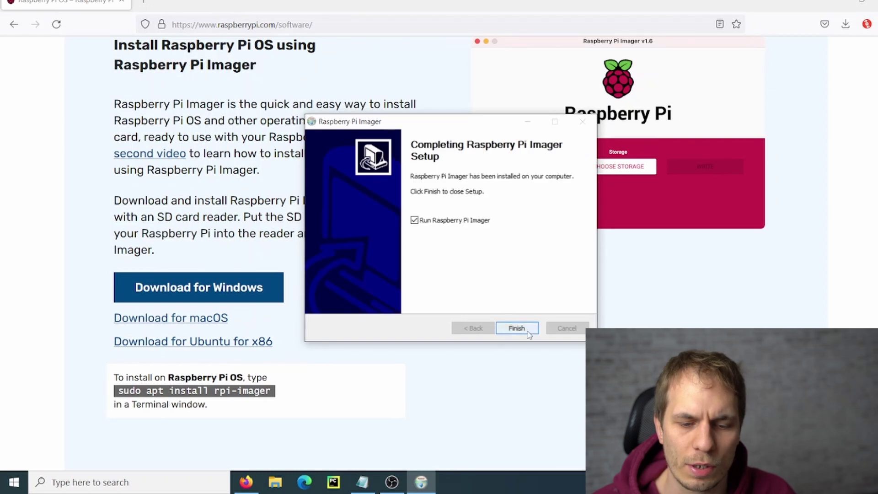
click(518, 328)
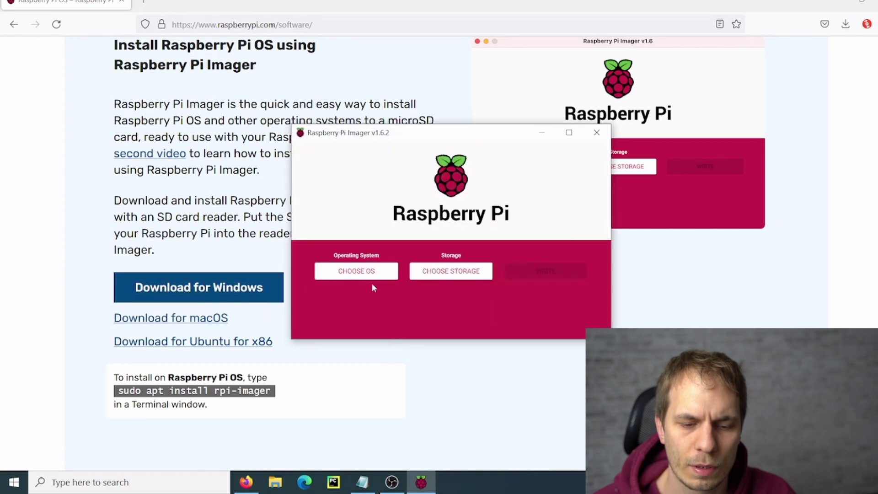
Select Raspberry Pi OS (32-bit) as the OS and the SDHC Card as storage.
click(371, 274)
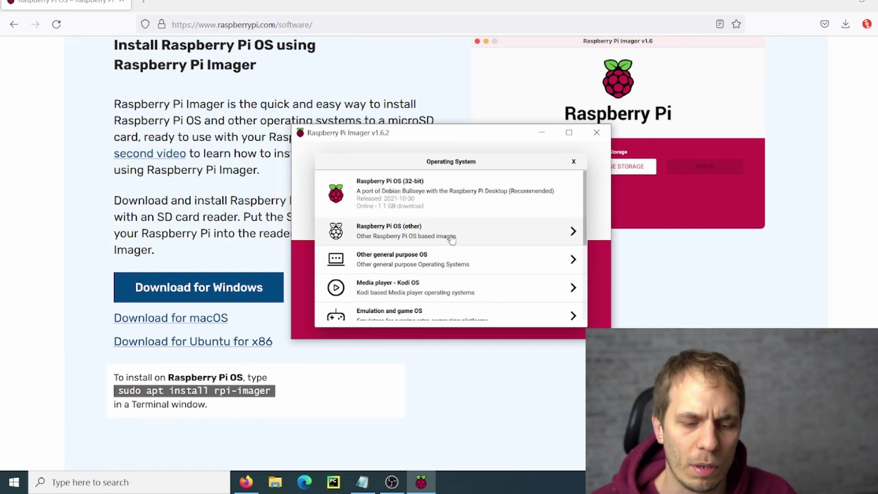
scroll(454, 271, down, 3)
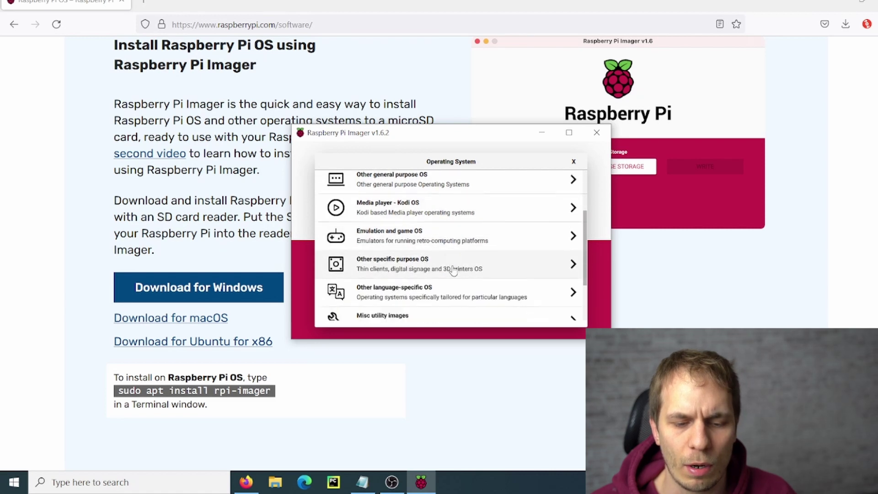
scroll(453, 270, up, 3)
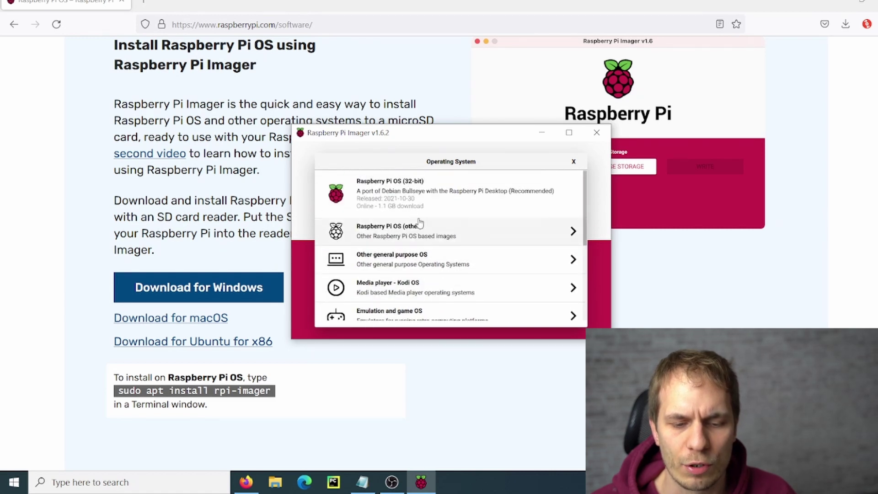
click(399, 186)
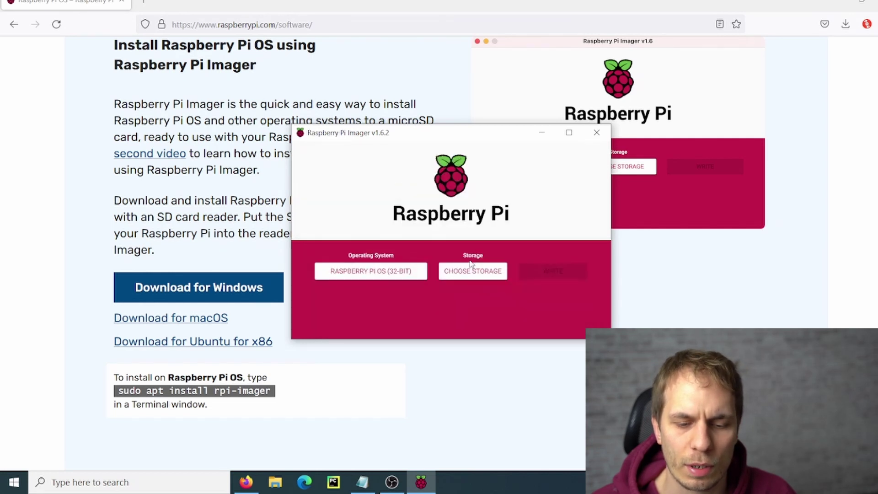
click(476, 271)
click(386, 189)
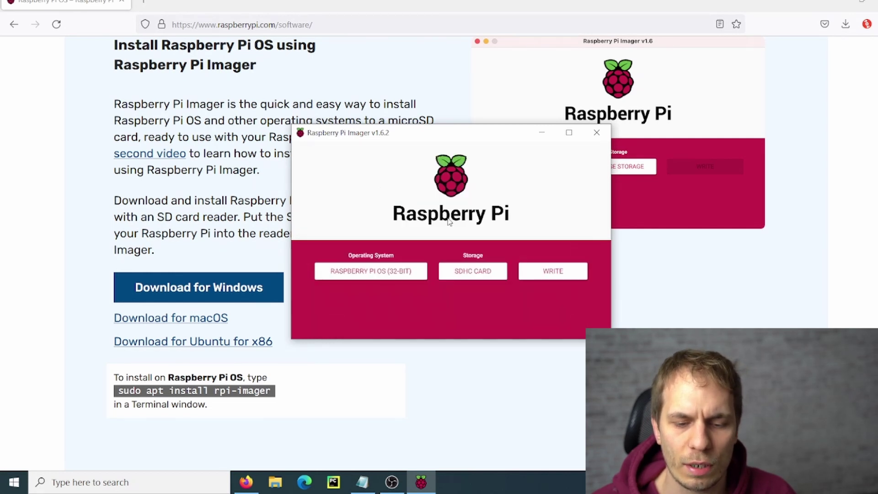
Write the image to the SDHC card, confirm erasing, and open File Explorer.
click(554, 273)
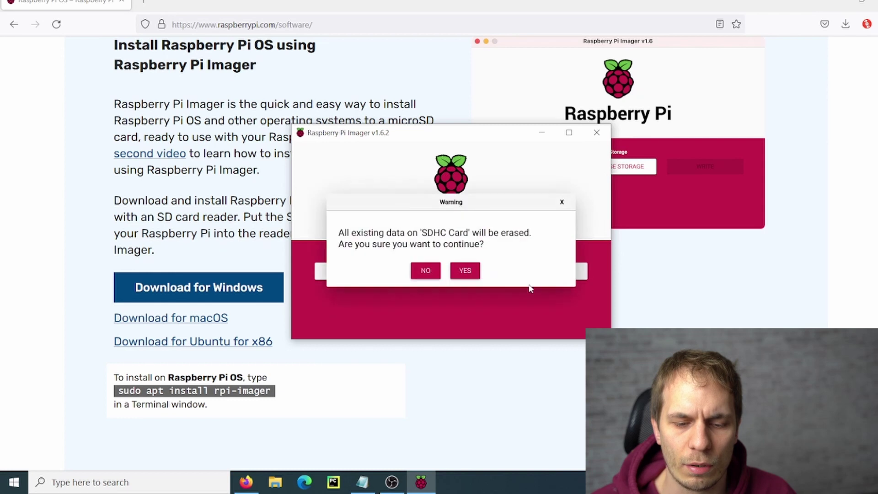
click(466, 272)
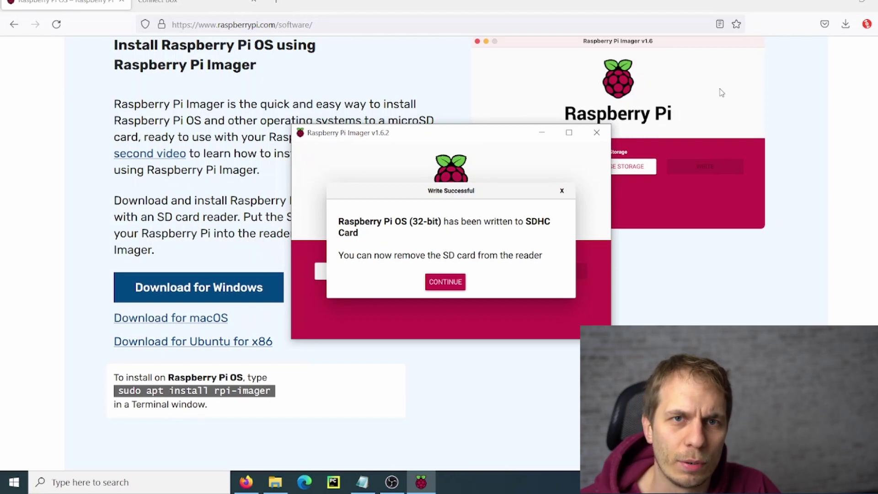
click(446, 283)
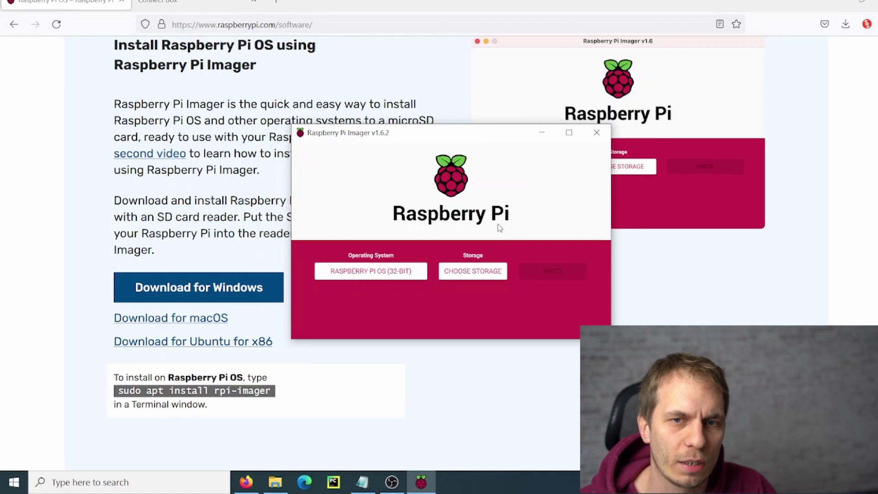
click(277, 482)
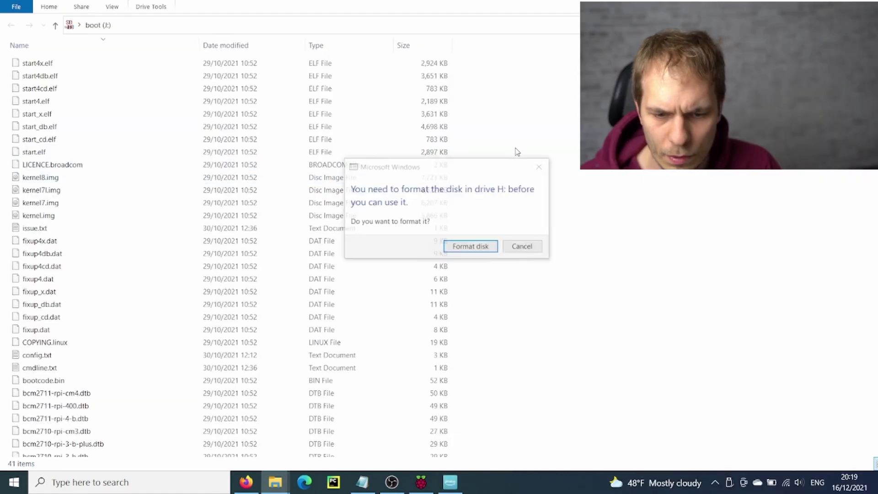
Decline all three Windows prompts to format the card's partitions.
click(510, 244)
click(577, 253)
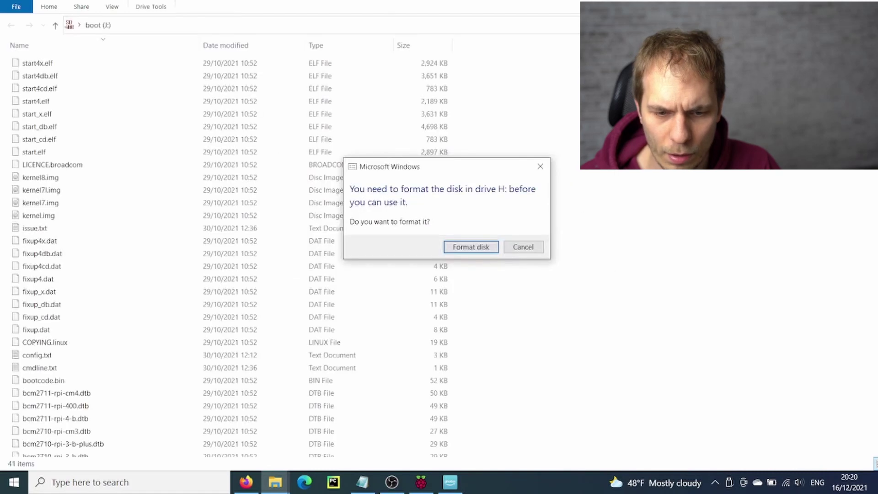
click(523, 249)
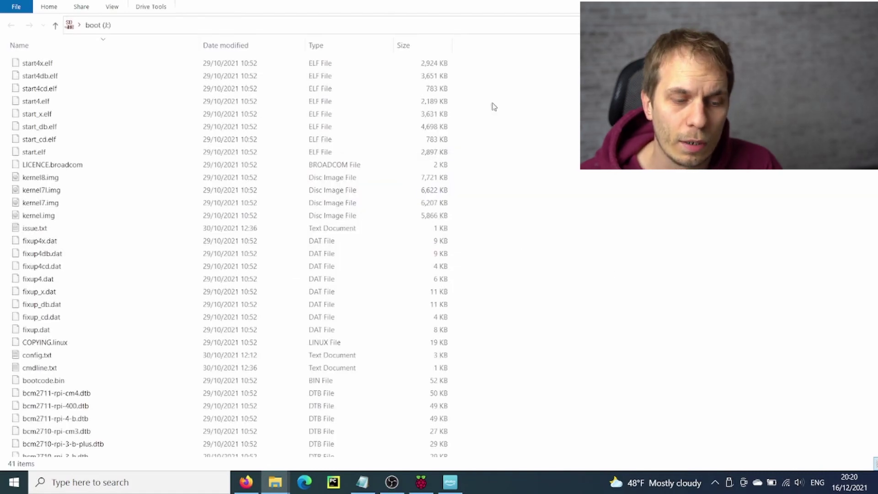
Create an empty file named SSH, without extension, on the boot drive.
right_click(494, 116)
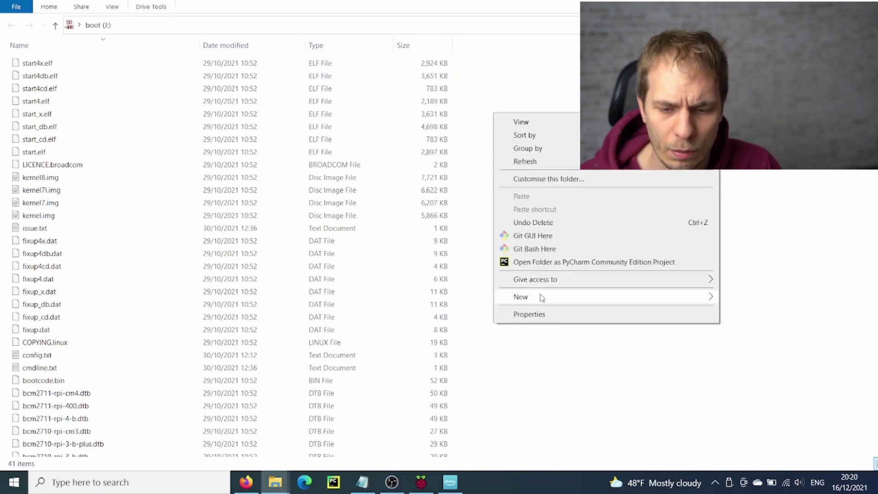
mouse_move(541, 297)
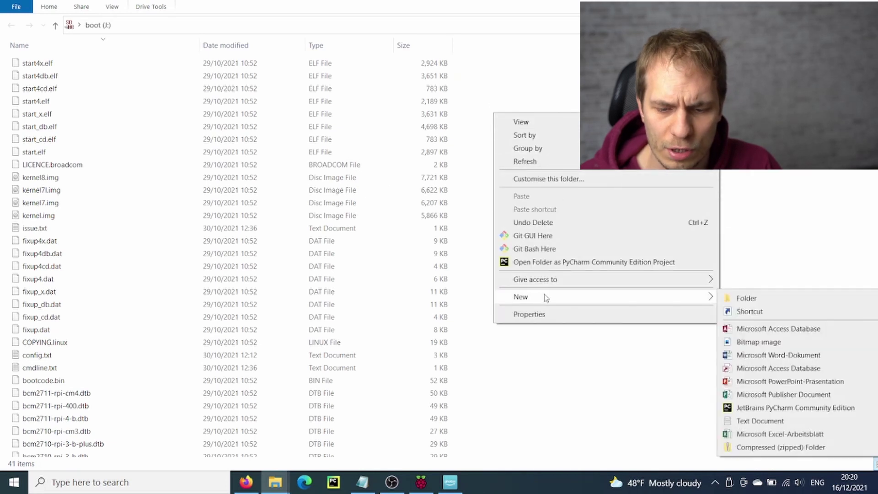
click(760, 421)
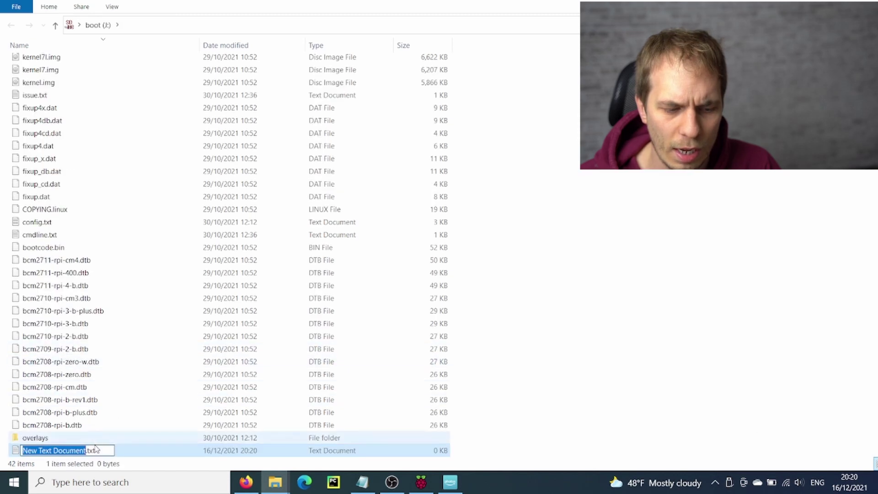
key(ctrl+a)
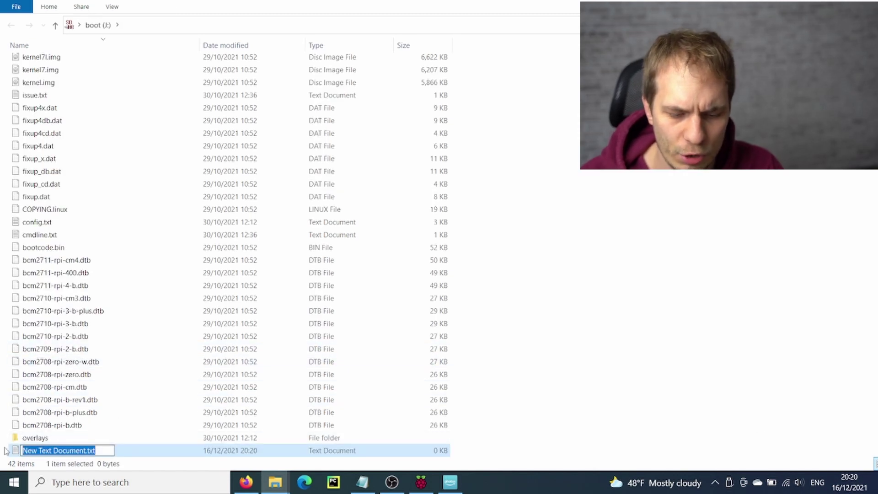
text(SSH)
key(Return)
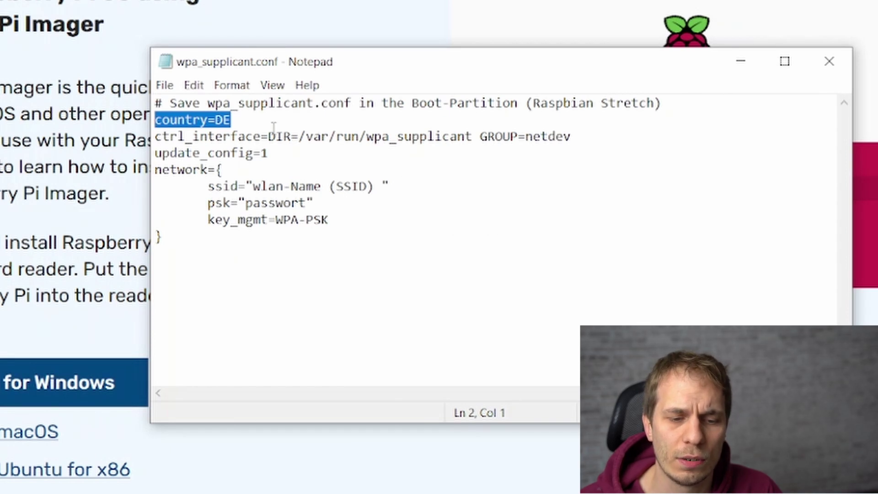
Review the country=DE, ssid and psk lines in wpa_supplicant.conf.
click(243, 121)
drag(245, 120, 136, 121)
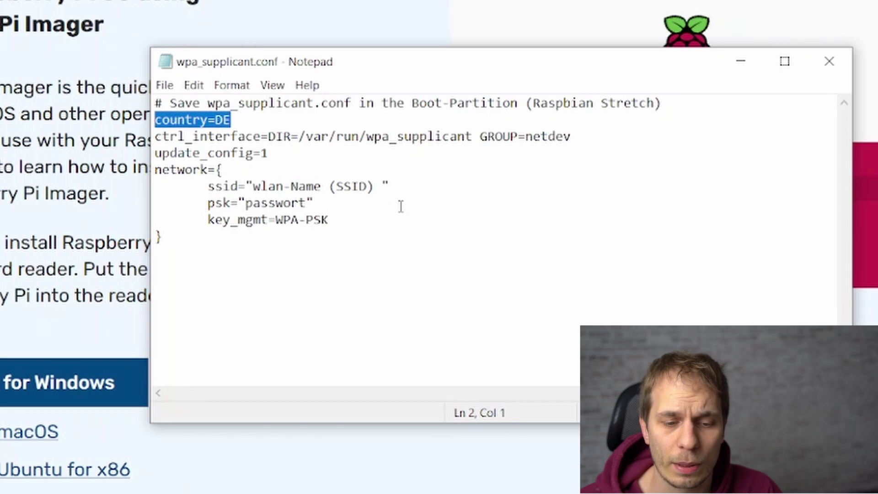
drag(246, 187, 375, 187)
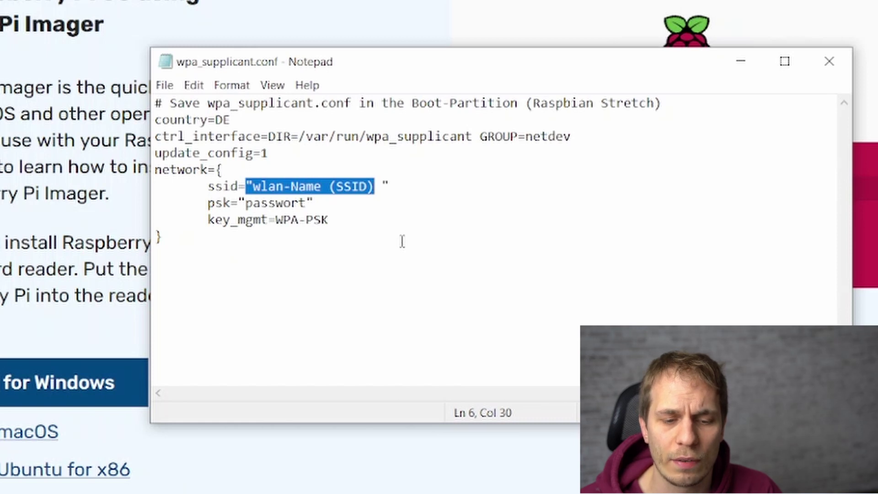
drag(208, 203, 313, 203)
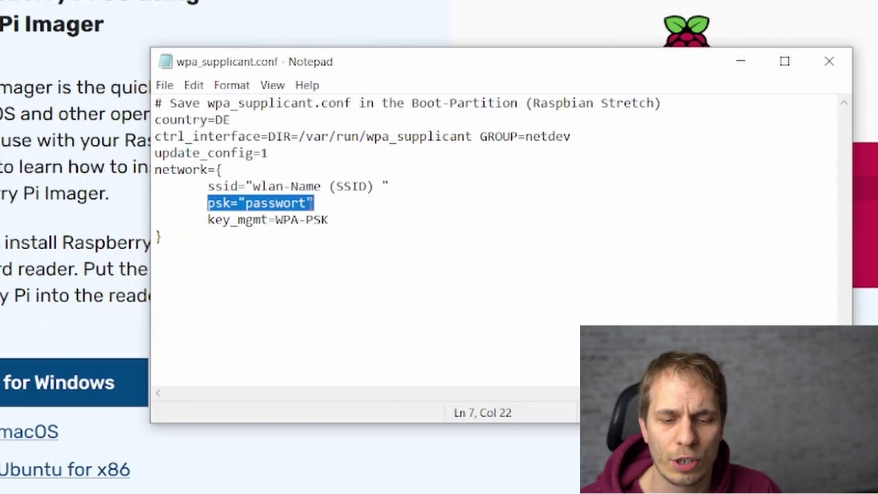
click(394, 224)
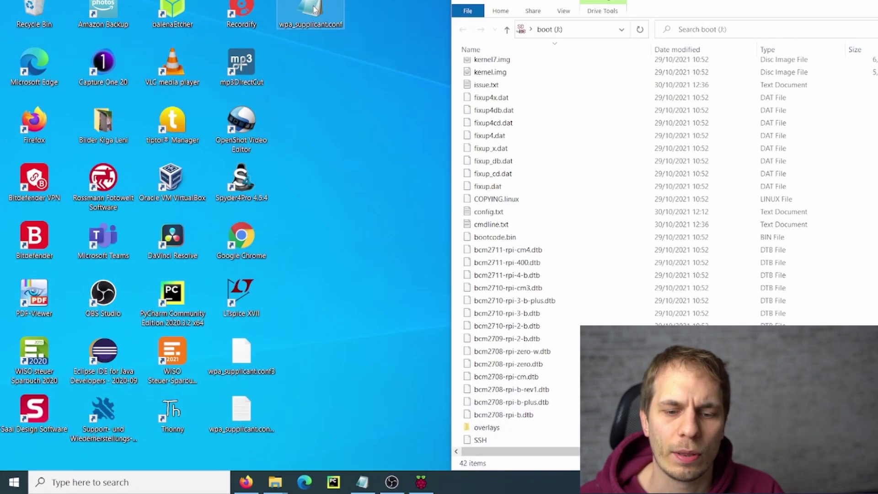
Copy wpa_supplicant.conf from the desktop onto the boot (J:) drive.
drag(314, 9, 592, 130)
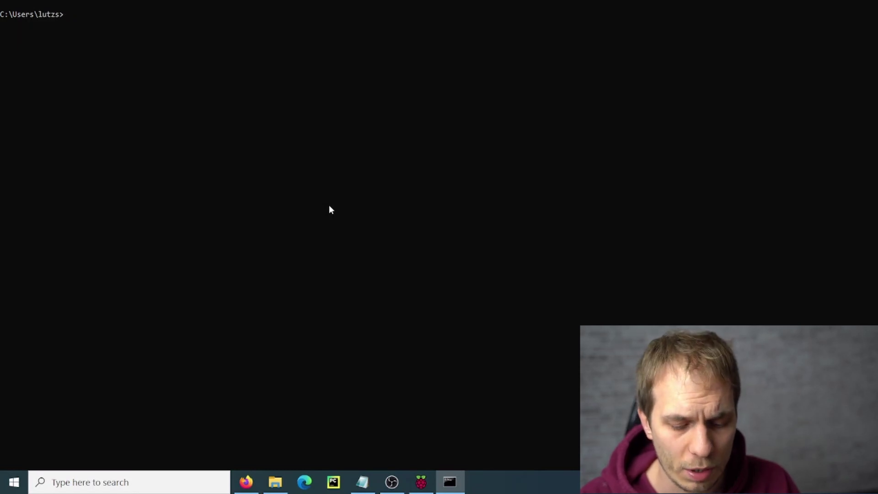
Ping the raspberry host, which fails, then list the ARP table with arp -a.
text(ping)
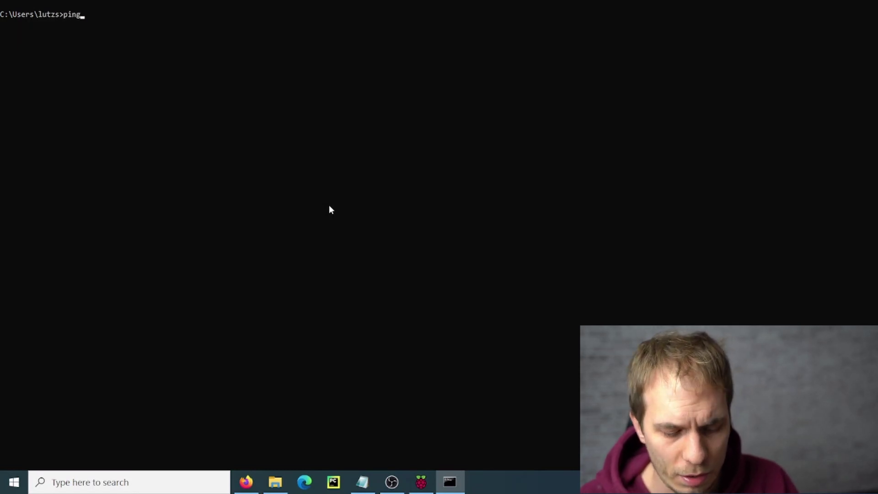
text( /4 ras)
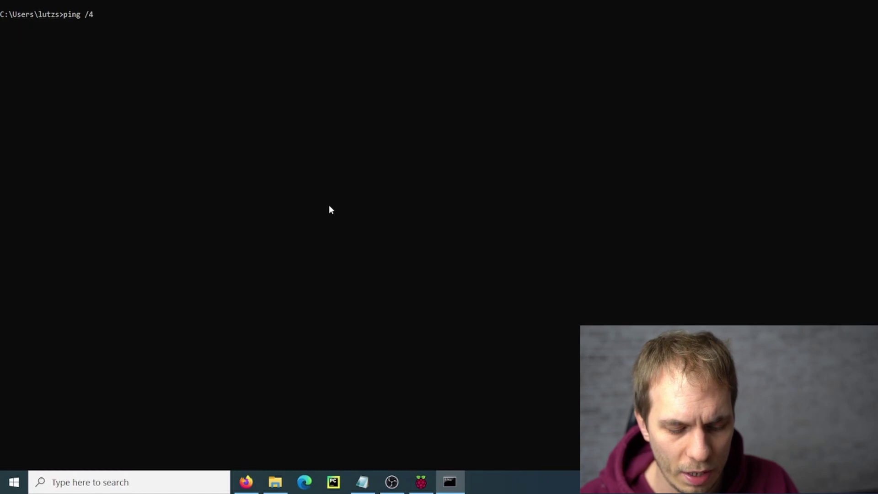
text(pberrz)
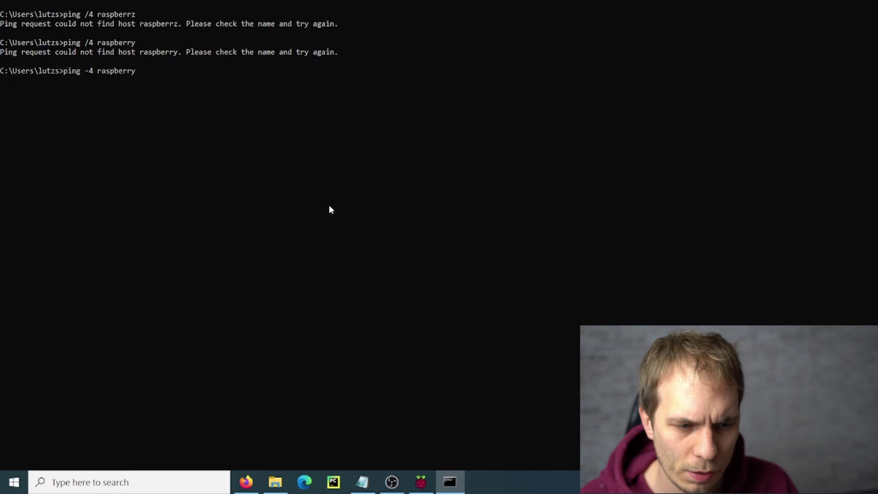
key(Return)
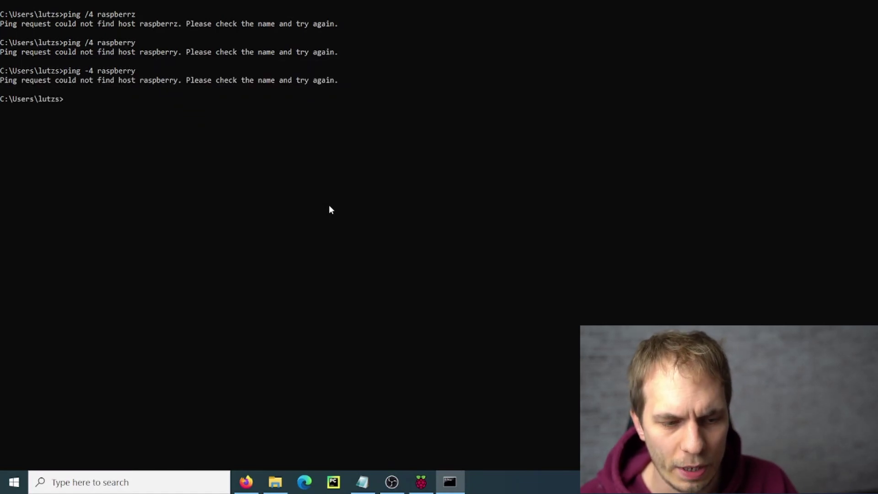
text(arp)
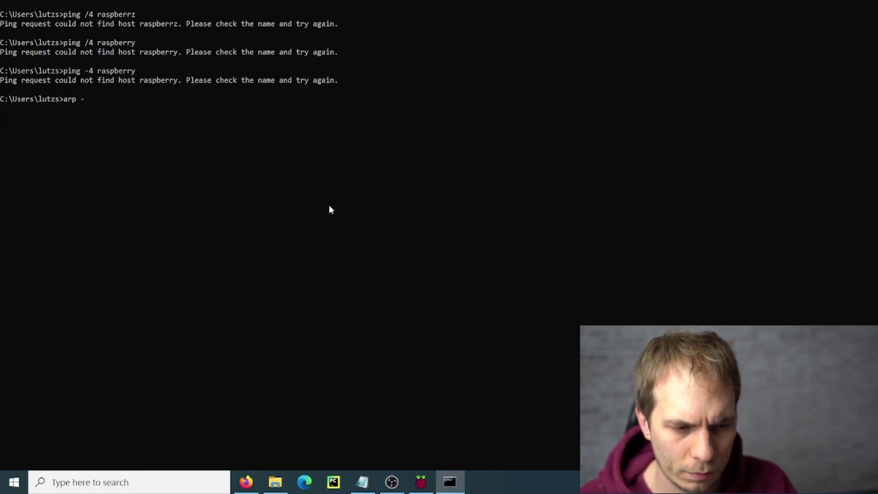
text(-a)
key(Return)
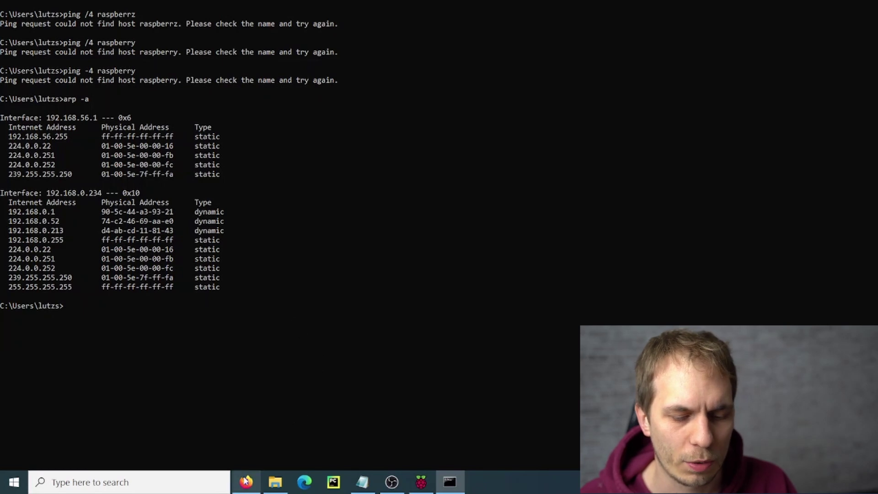
Refresh the Connect Box device list and locate raspberrypi at 192.168.0.235.
mouse_move(245, 483)
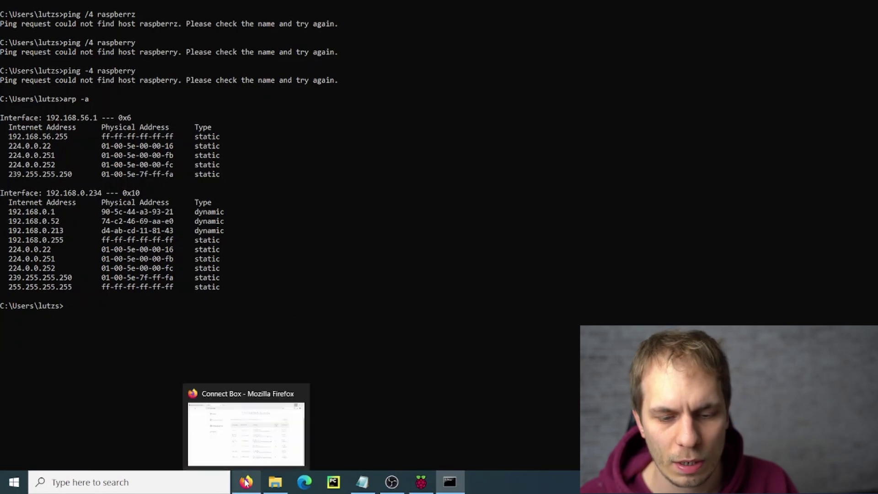
click(250, 441)
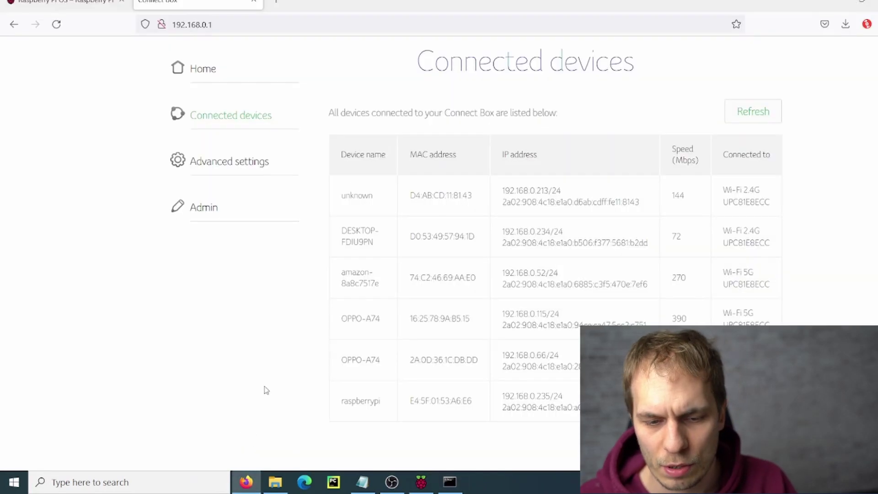
click(771, 116)
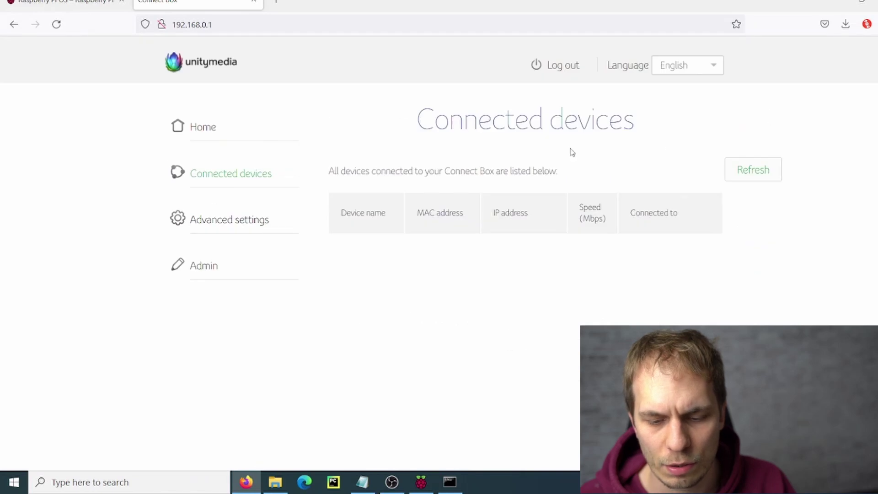
scroll(819, 228, down, 2)
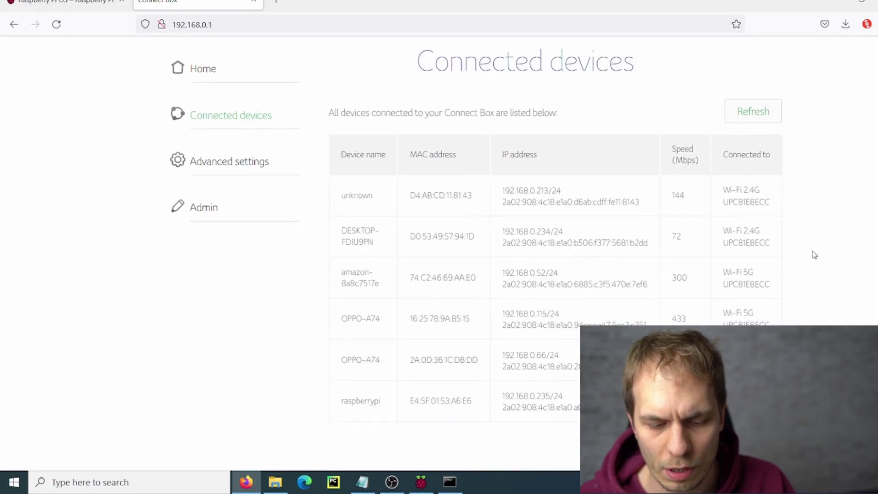
drag(340, 402, 563, 401)
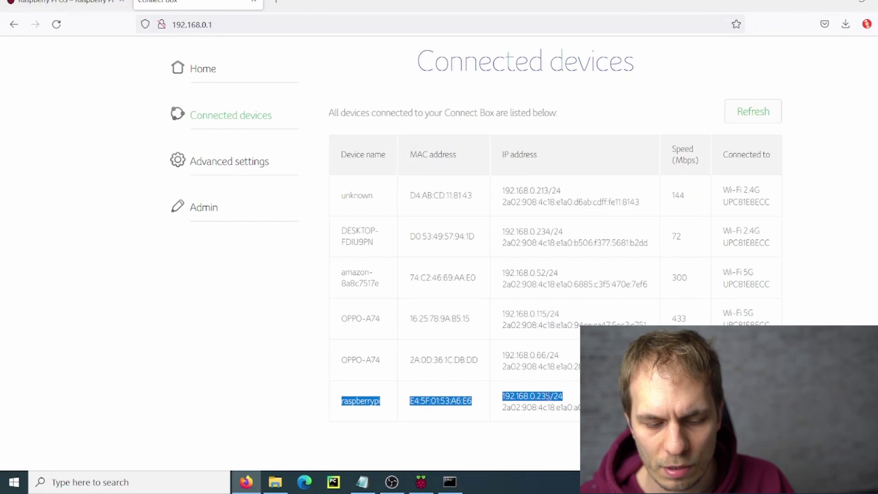
double_click(379, 401)
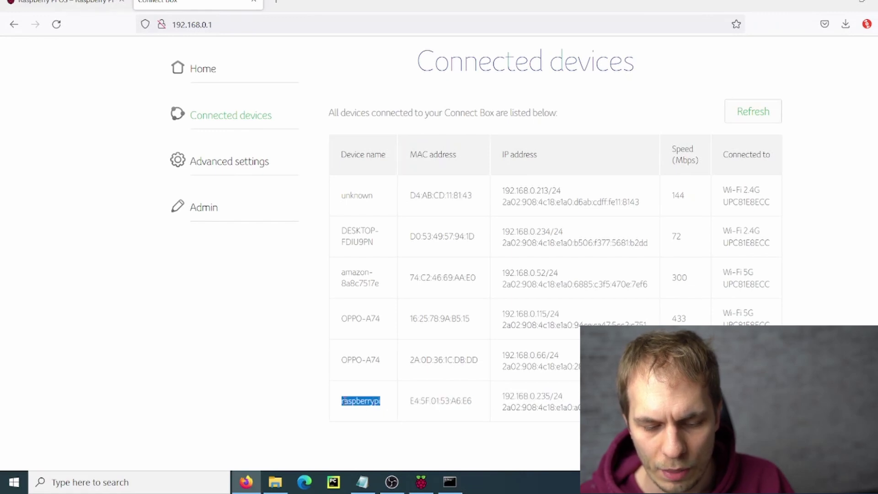
click(411, 401)
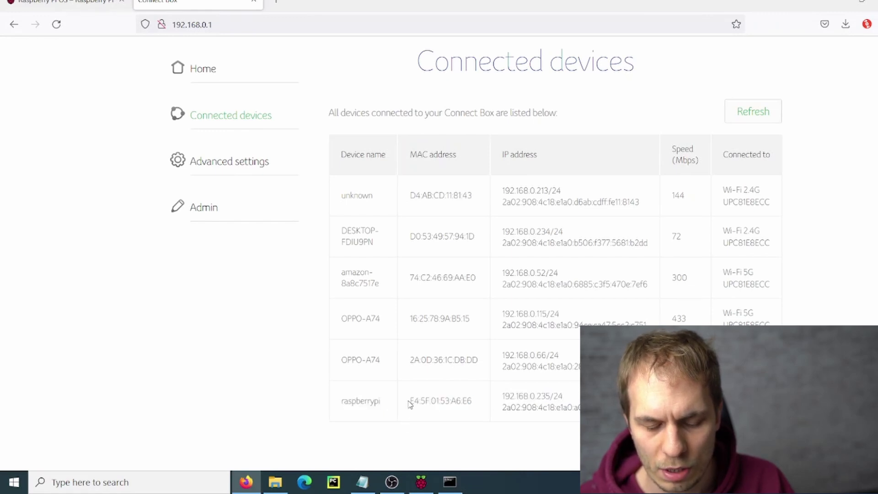
drag(412, 401, 431, 401)
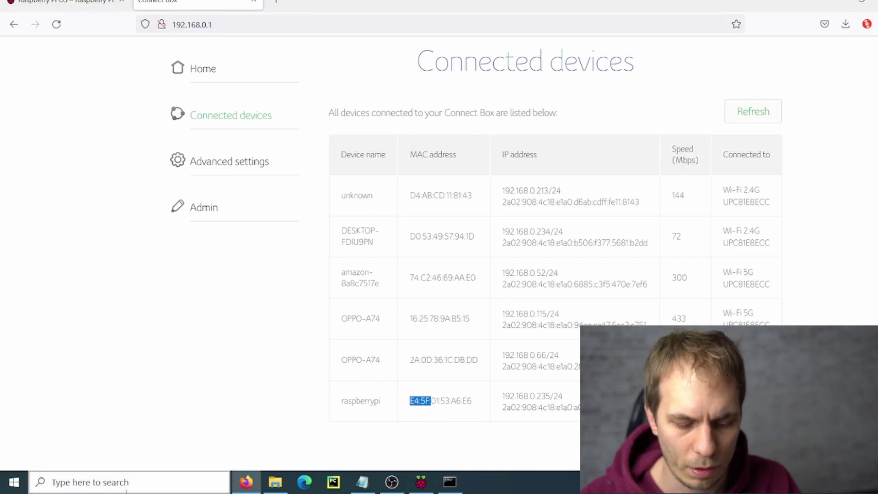
Launch PuTTY, connect via SSH to 192.168.0.235, and accept the new host key.
click(82, 482)
text(putt)
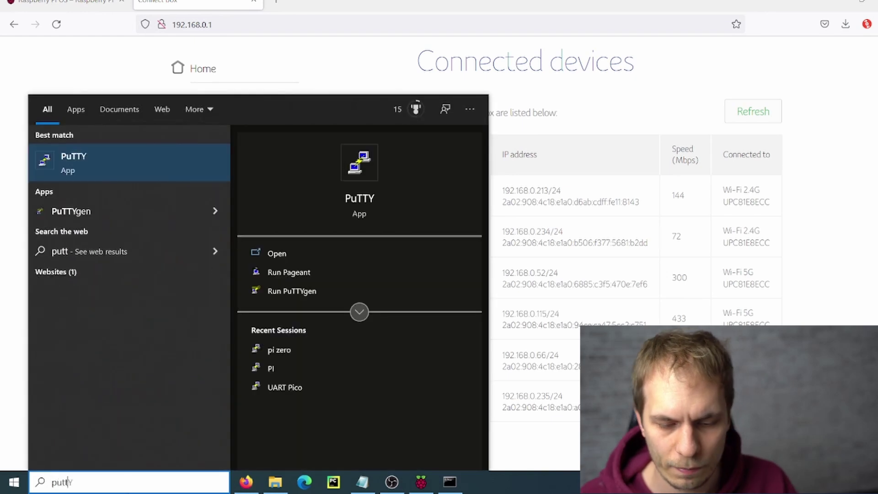
key(Escape)
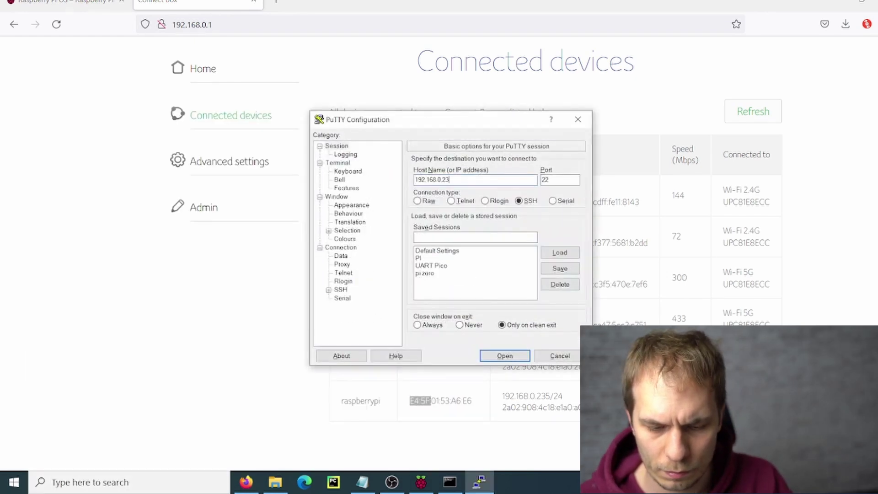
key(Return)
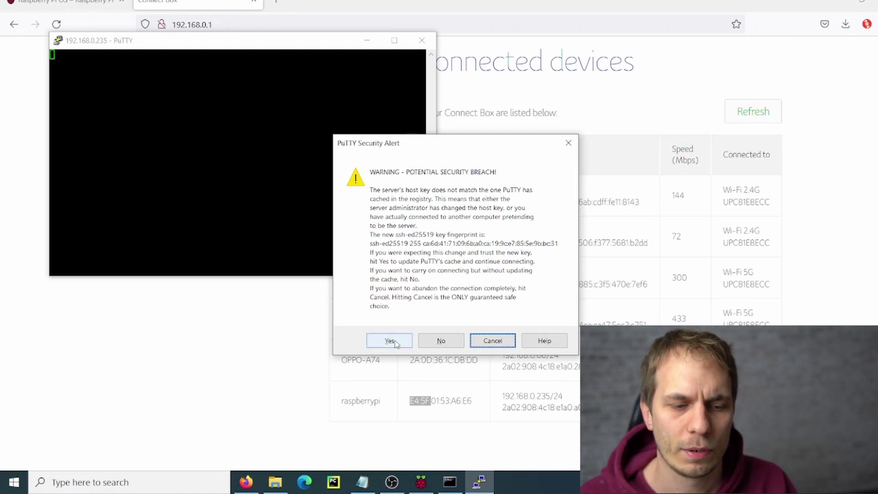
click(392, 341)
Maximize the terminal and log in to the Pi as user pi.
drag(233, 53, 261, 68)
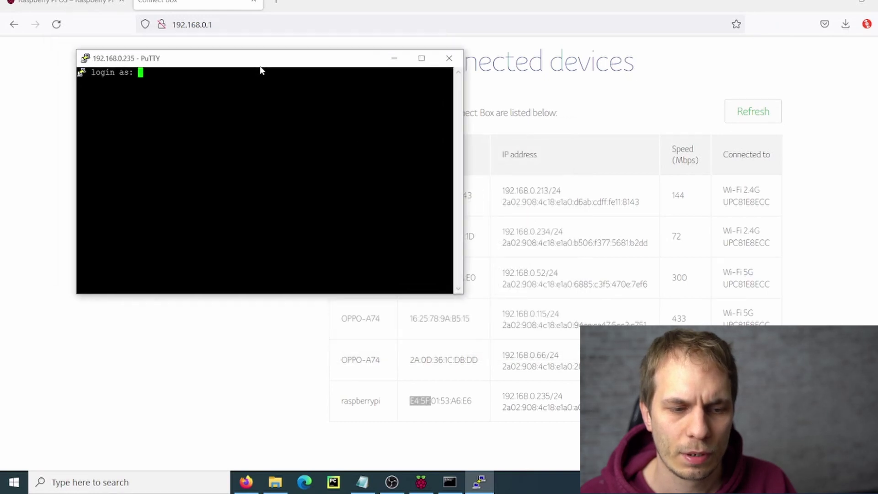
double_click(261, 59)
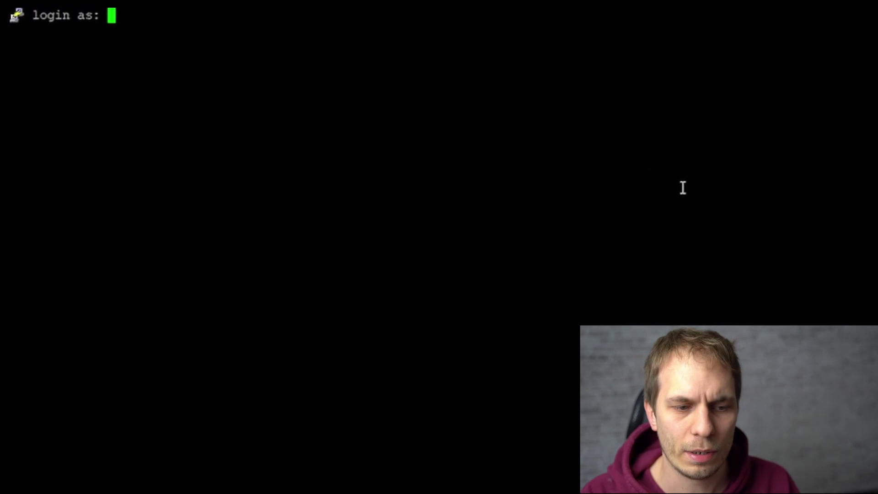
text(pi)
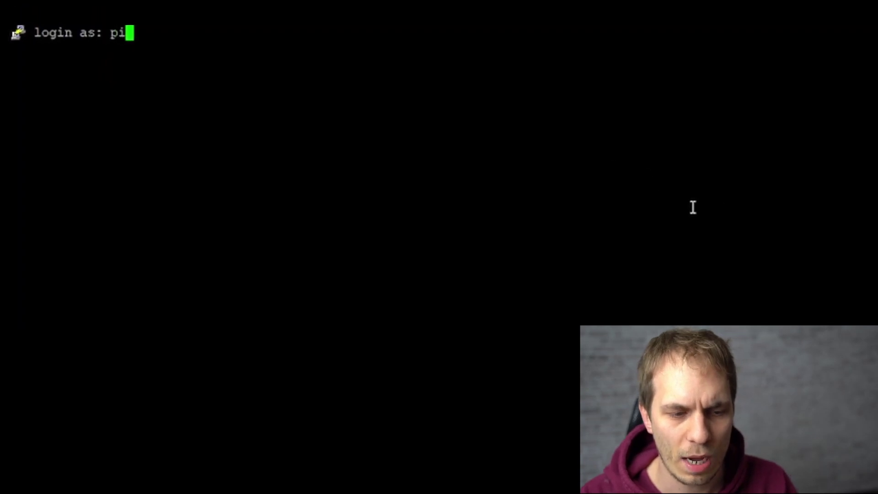
key(Return)
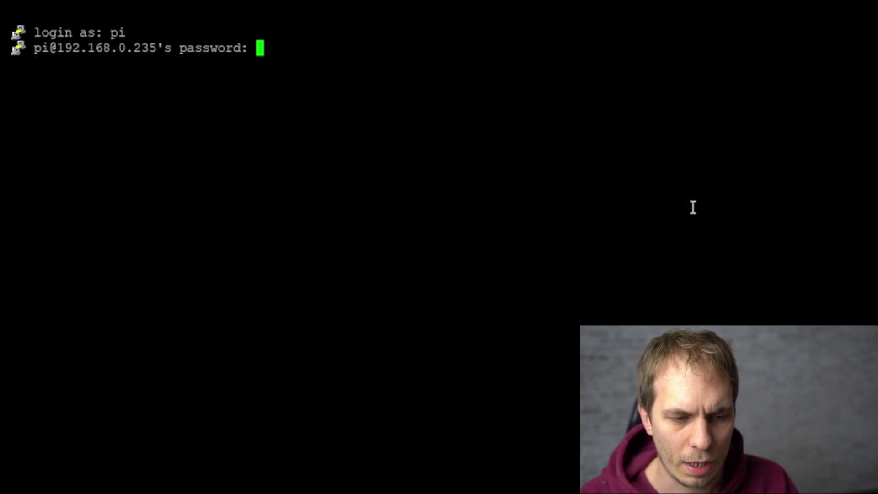
key(Return)
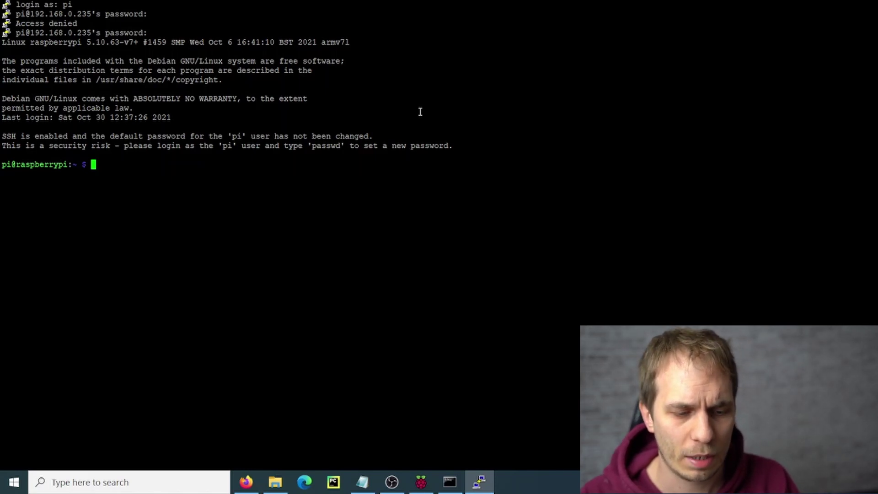
Run sudo passwd and set a new password on the Raspberry Pi.
text(sudo pa)
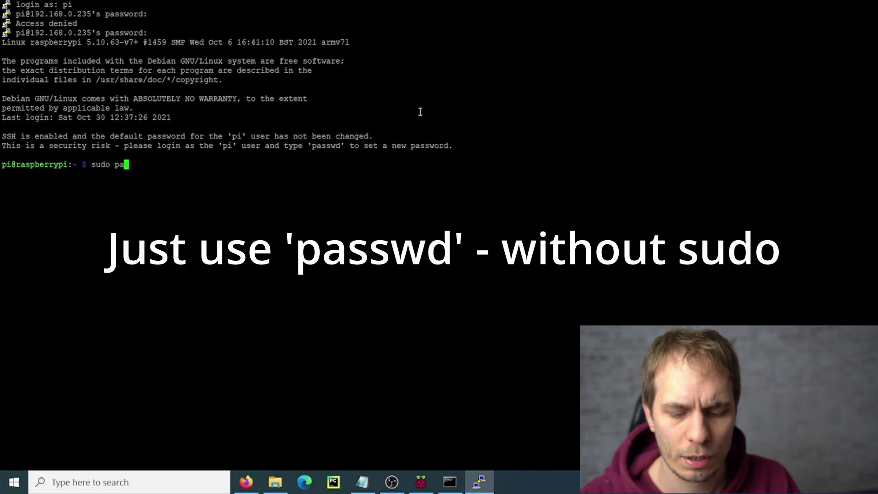
text(sswd)
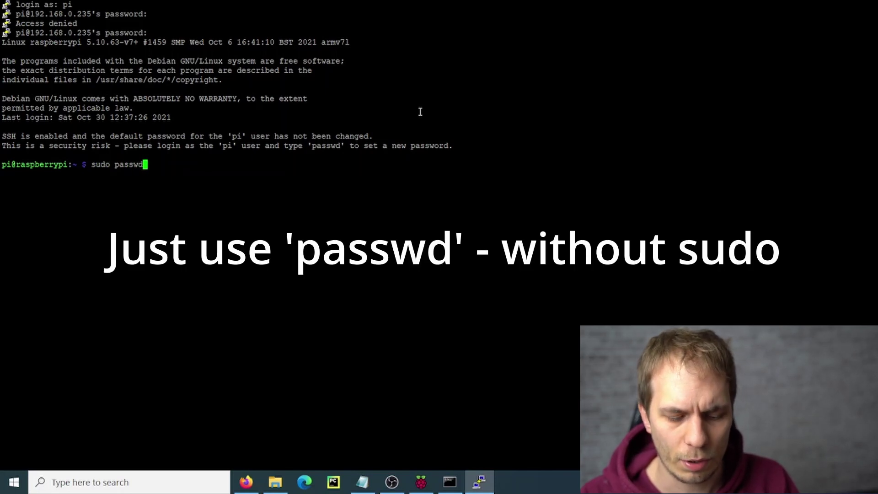
key(Return)
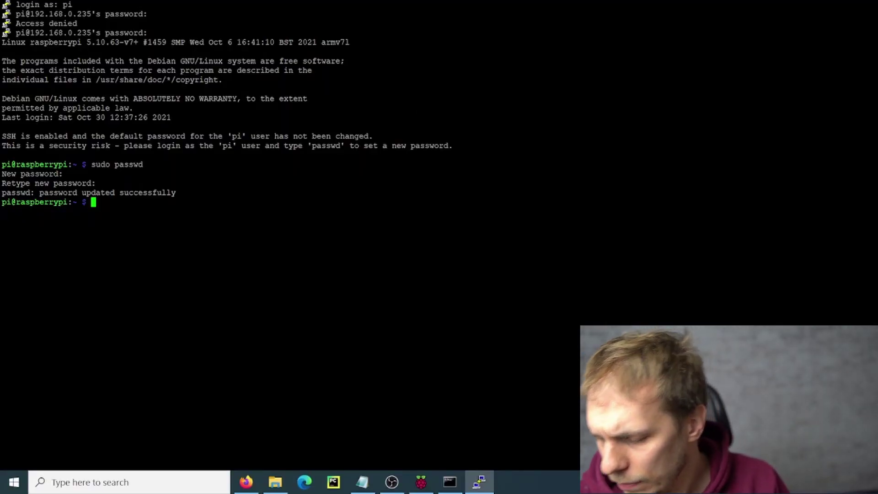
Run 'sudo useradd -m' with a misspelled user name, accidentally creating the wrong account.
text(sdu)
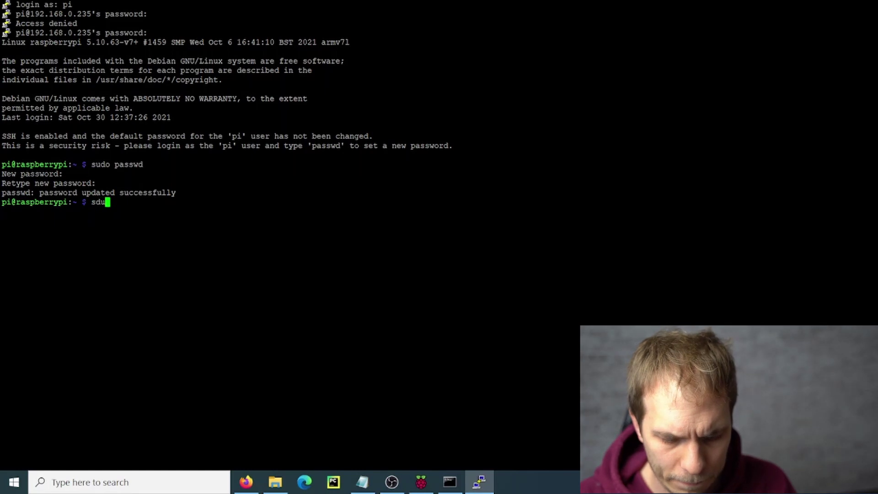
key(BackSpace)
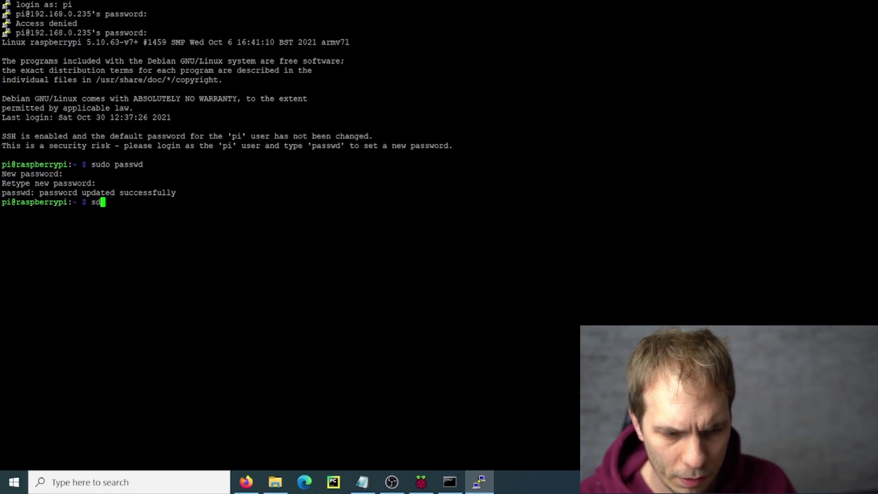
key(BackSpace)
text(udo)
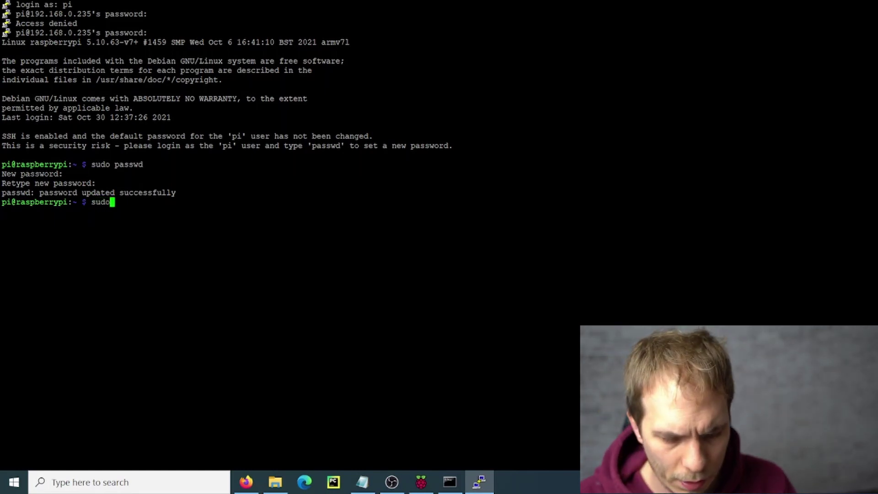
text( useradd )
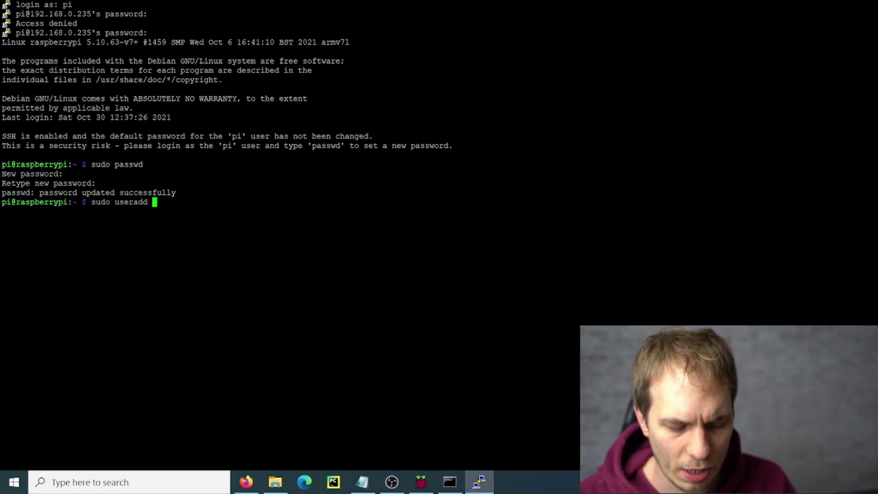
text(Lutz)
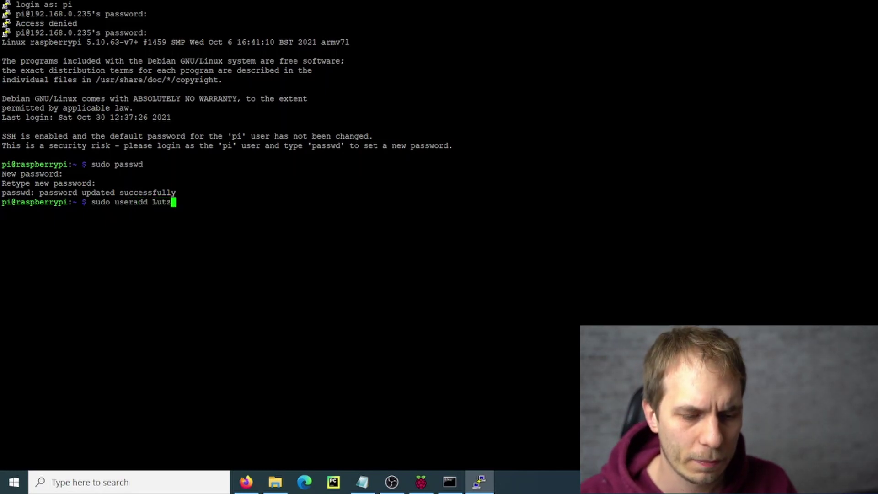
key(BackSpace)
key(BackSpace)
key(BackSpace)
key(BackSpace)
text(0)
key(BackSpace)
text(-m)
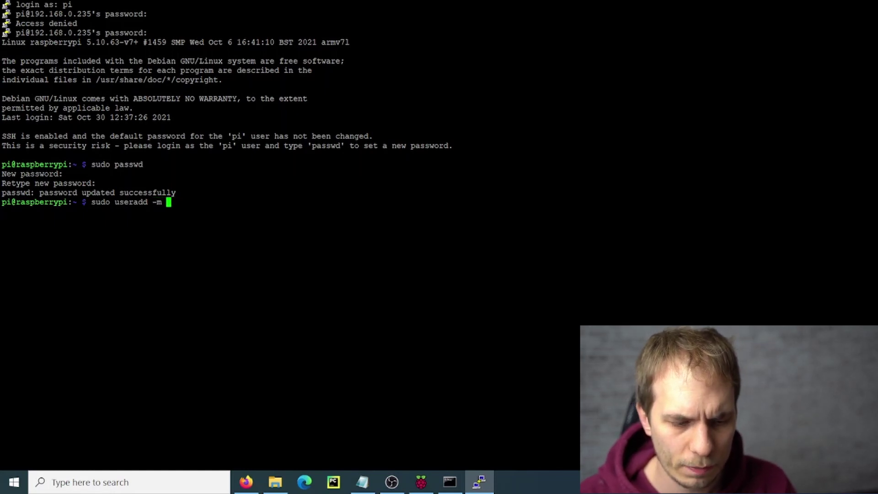
text(Luty)
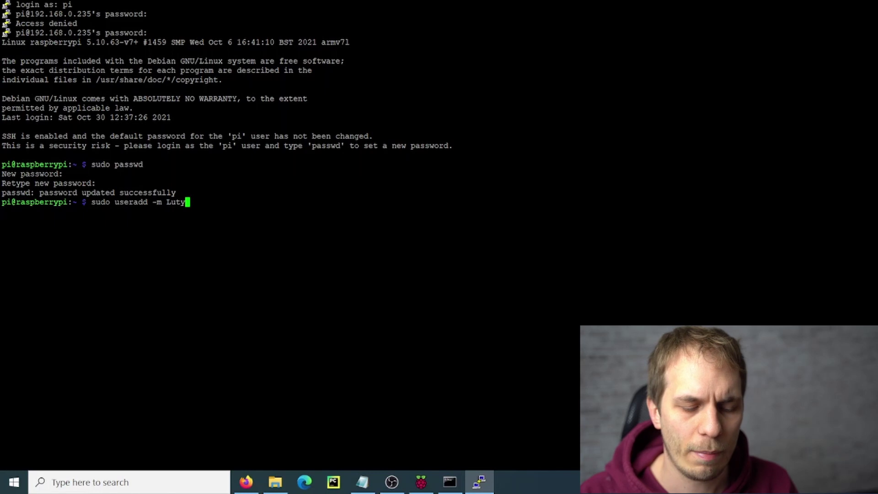
key(Return)
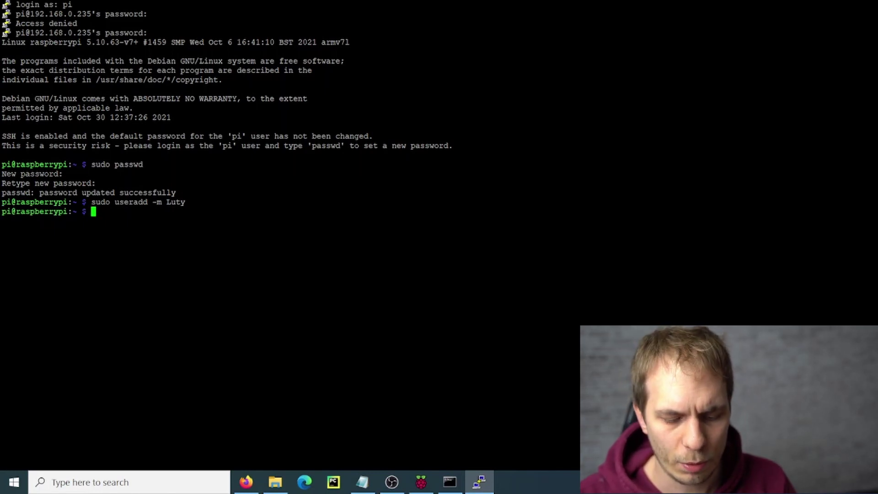
After passwd reports no such user, create the intended user with 'sudo useradd -m'.
text(passwd L)
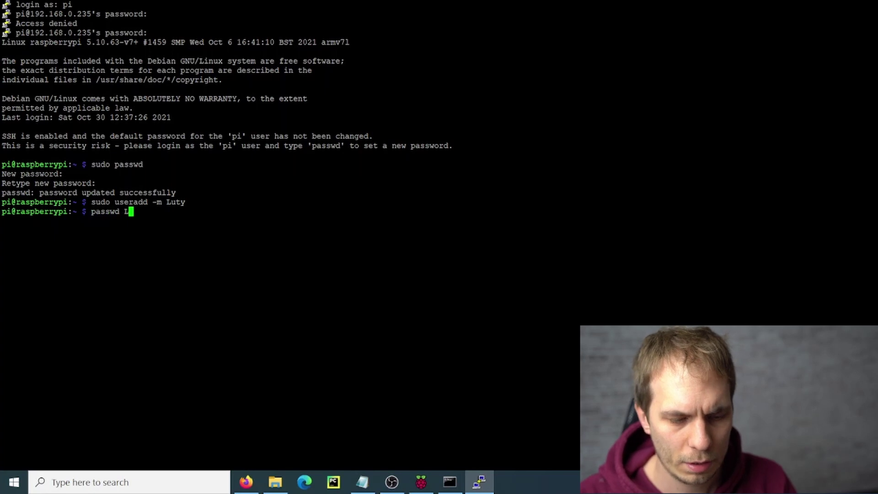
text(utz)
key(Return)
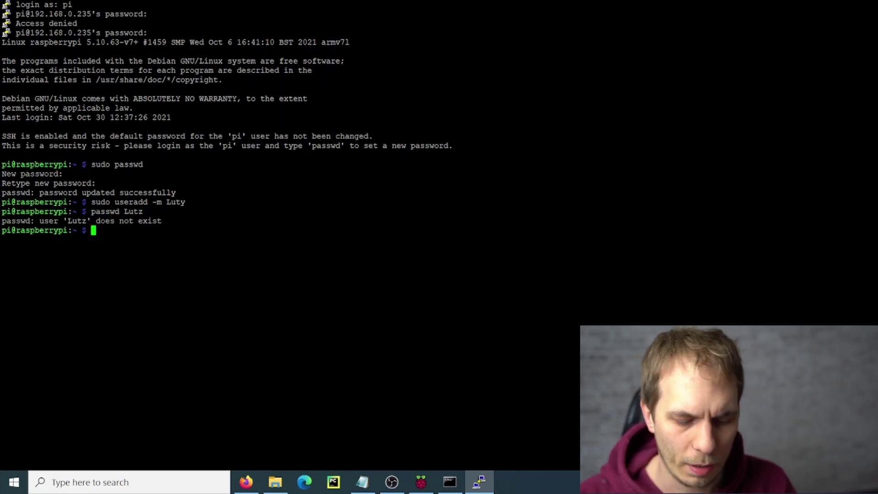
text(sudo)
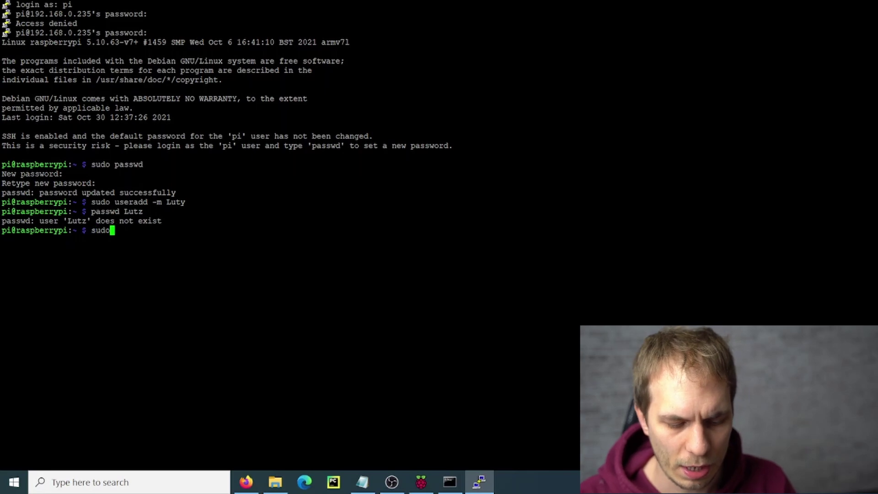
text( user)
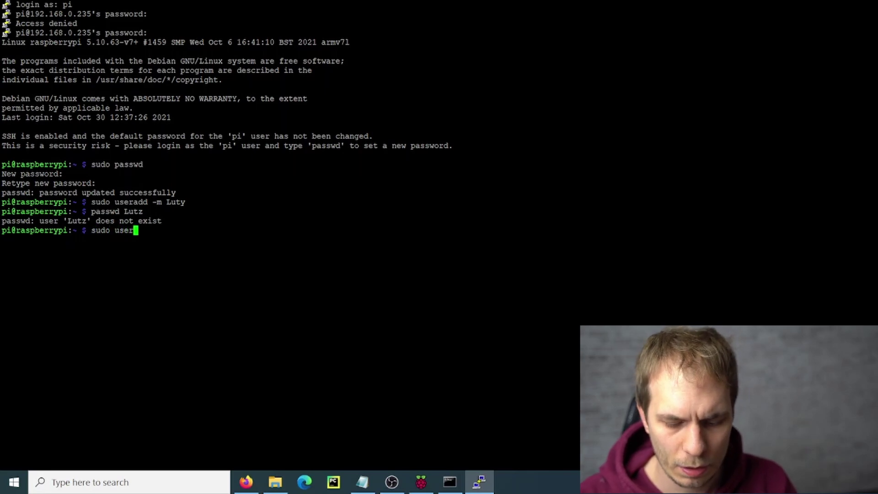
text(add )
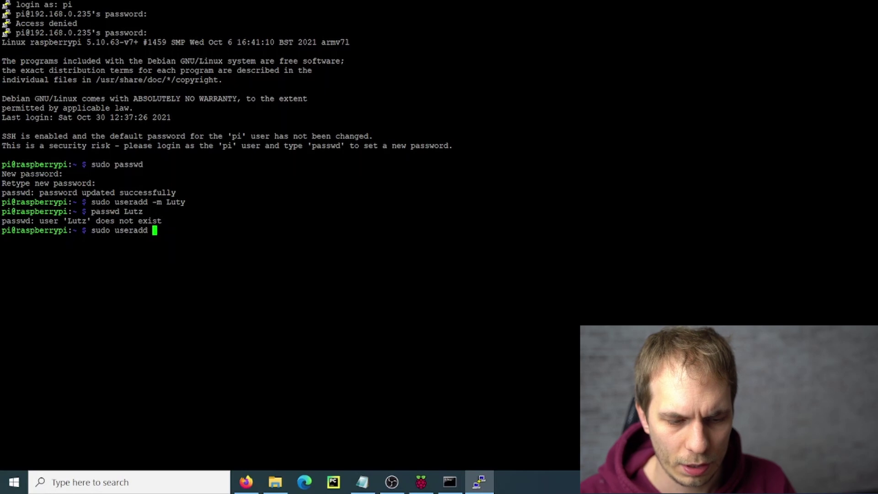
text(-m L)
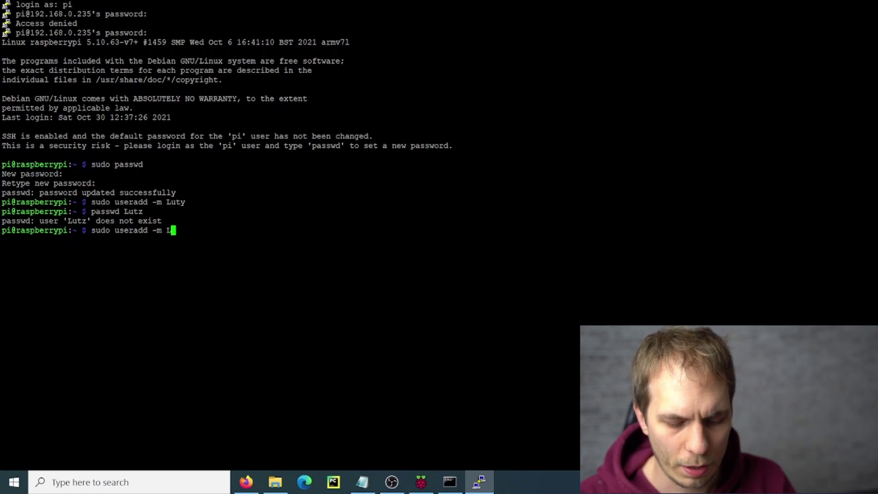
text(utz)
key(Return)
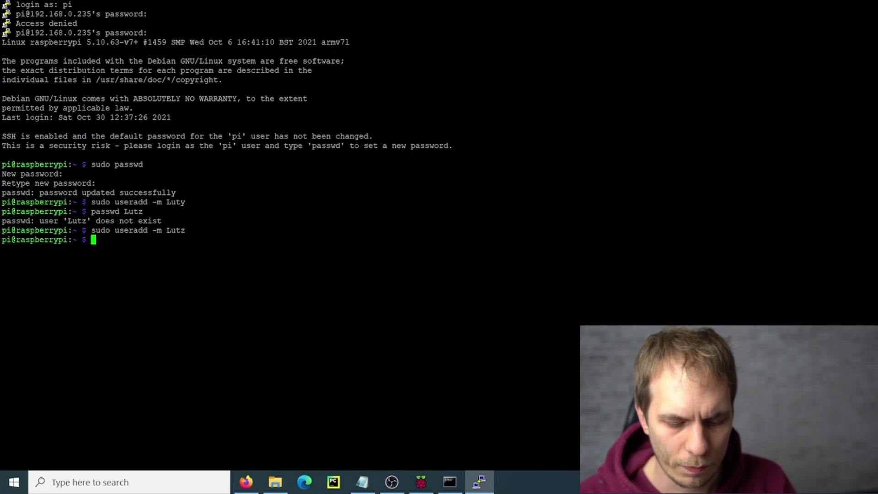
Set the new user's password with 'sudo passwd', fixing the missing sudo and capital S.
text(pass)
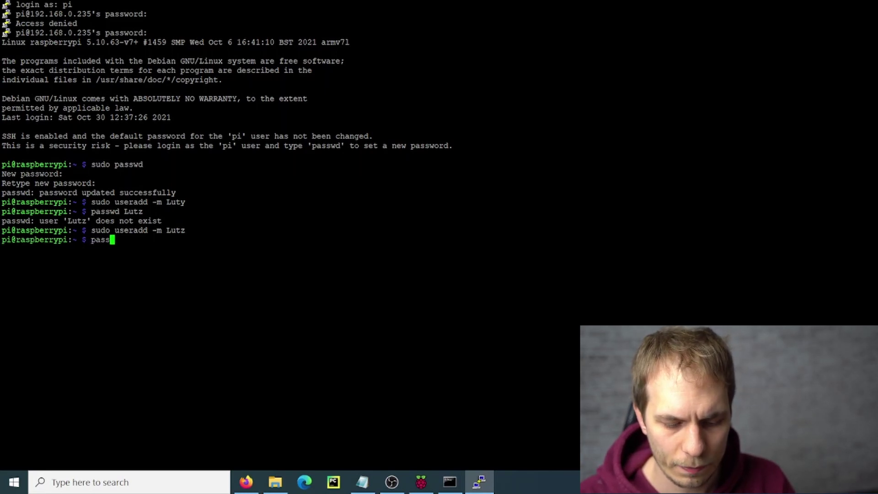
text(wd Lut)
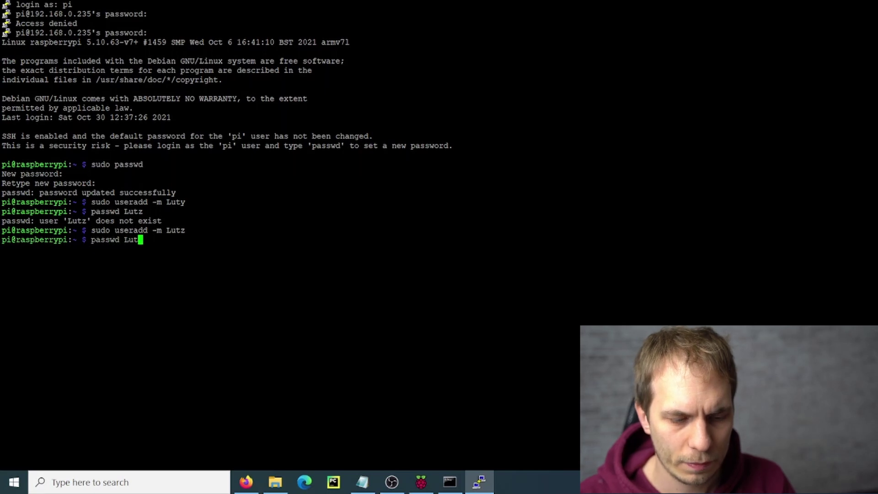
text(z)
key(Return)
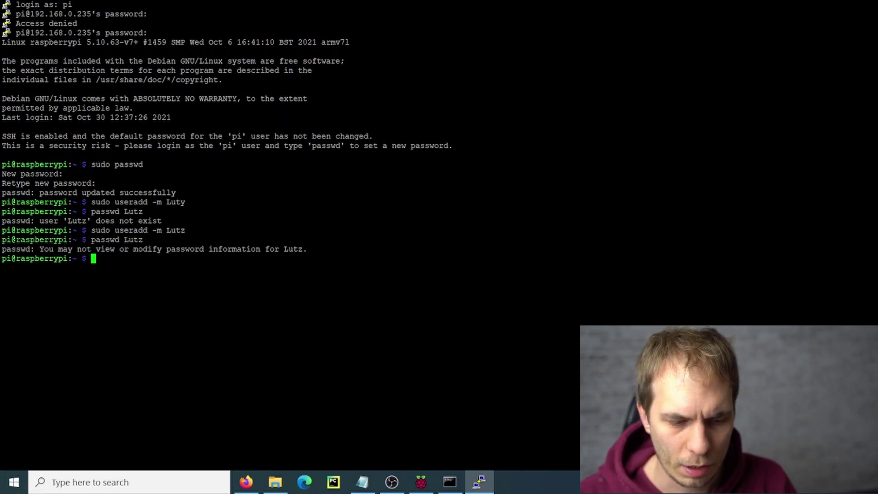
key(Up)
key(Left)
key(Left)
key(Left)
key(Left)
key(Left)
key(Left)
key(Left)
key(Left)
key(Left)
key(Left)
key(Left)
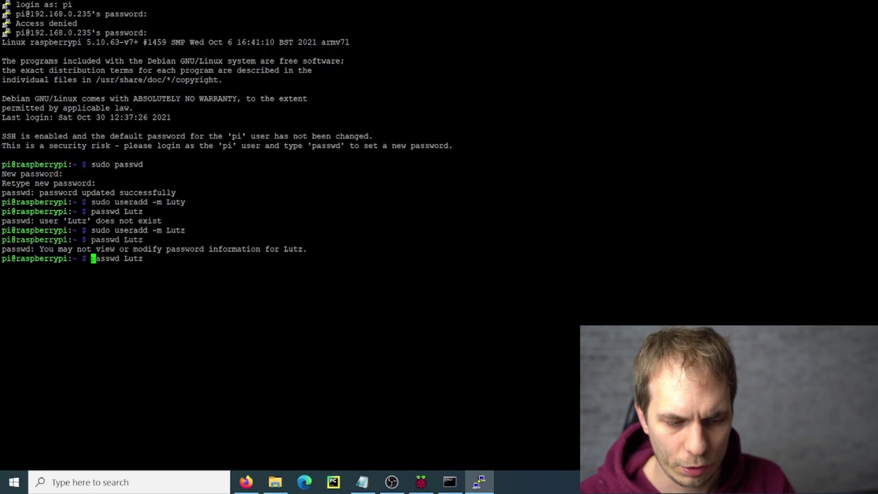
text(Sudo)
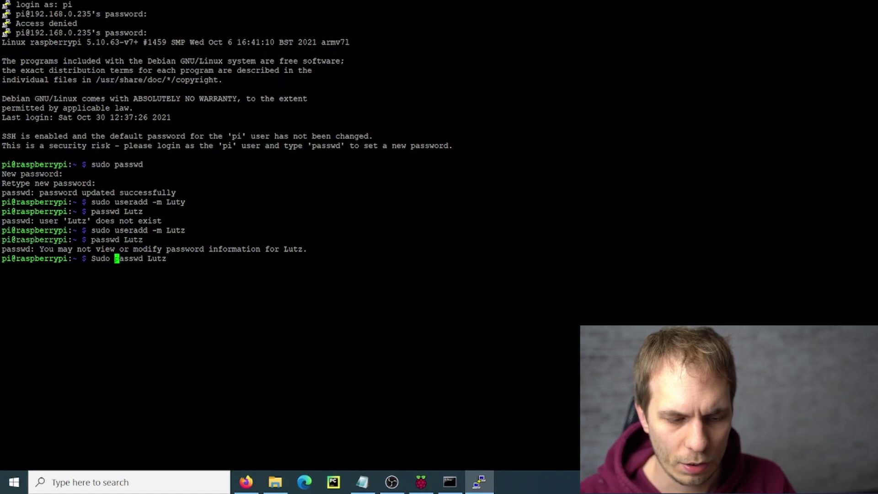
key(Return)
key(Up)
key(Left)
key(Left)
key(Left)
key(Left)
key(Left)
key(Left)
key(Left)
key(Left)
key(Left)
key(Left)
key(Left)
key(Left)
key(Left)
key(Left)
key(Left)
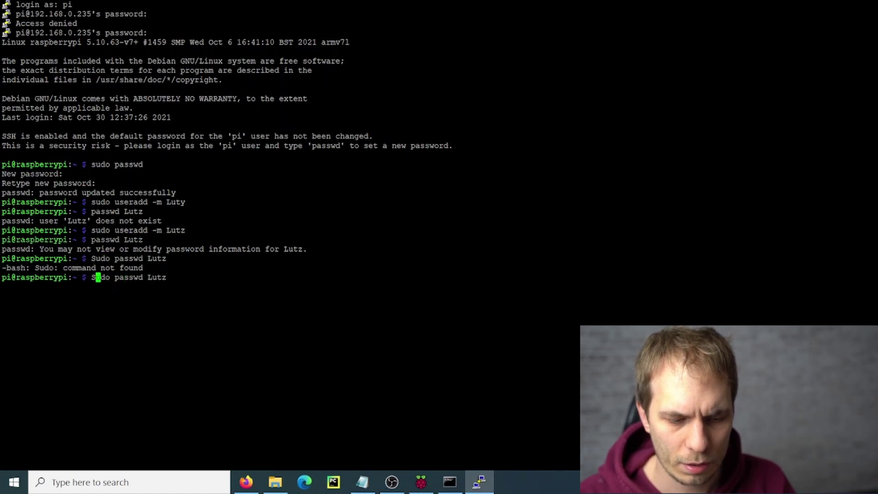
key(Return)
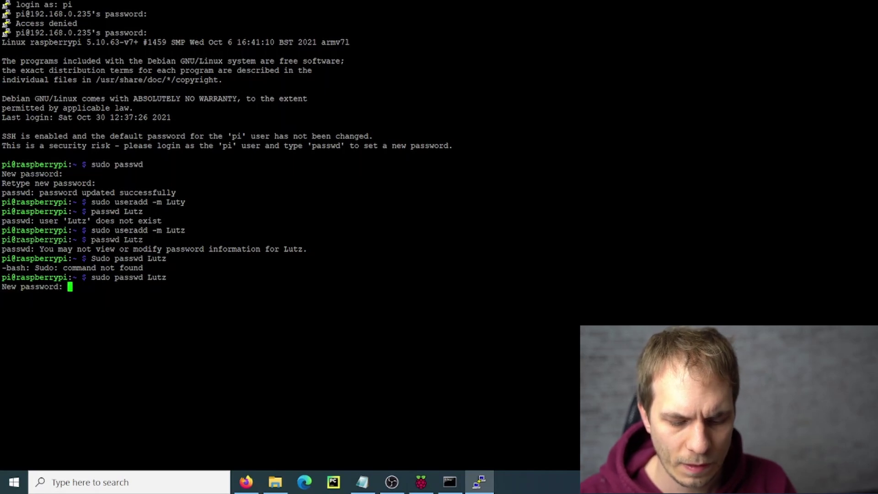
key(Return)
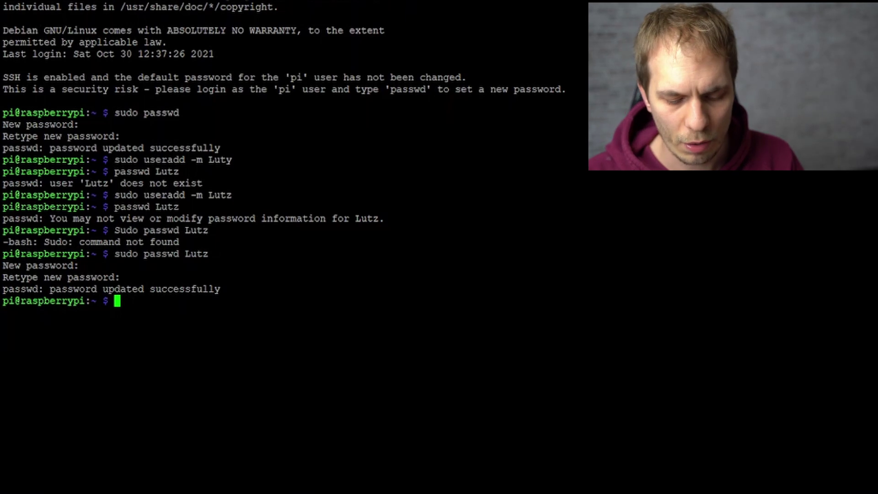
List the pi user's groups with the 'groups' command.
text(go)
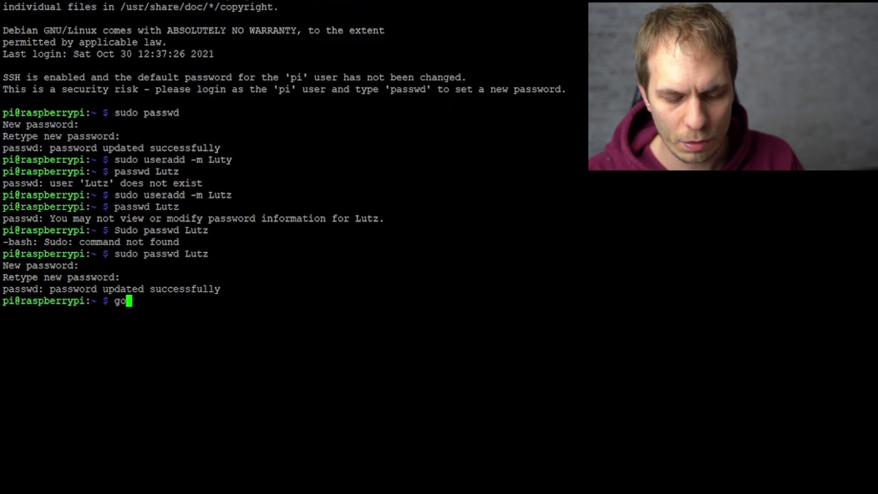
text(ups)
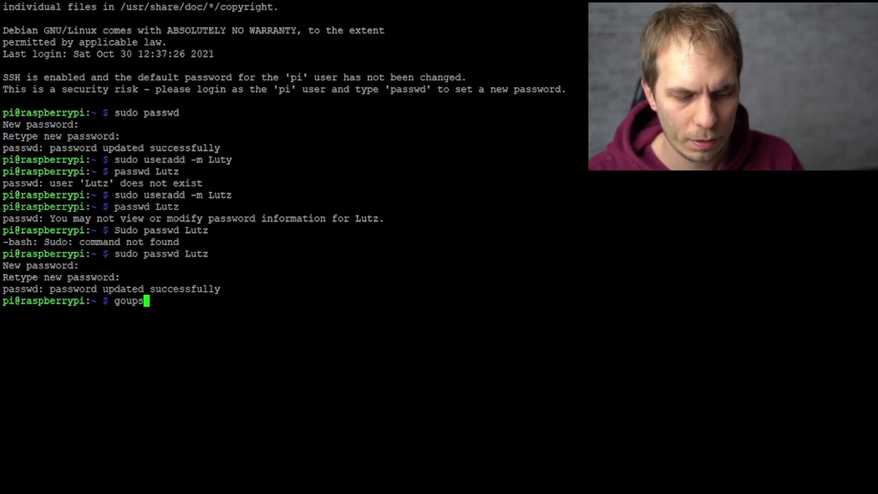
key(Return)
text(groups)
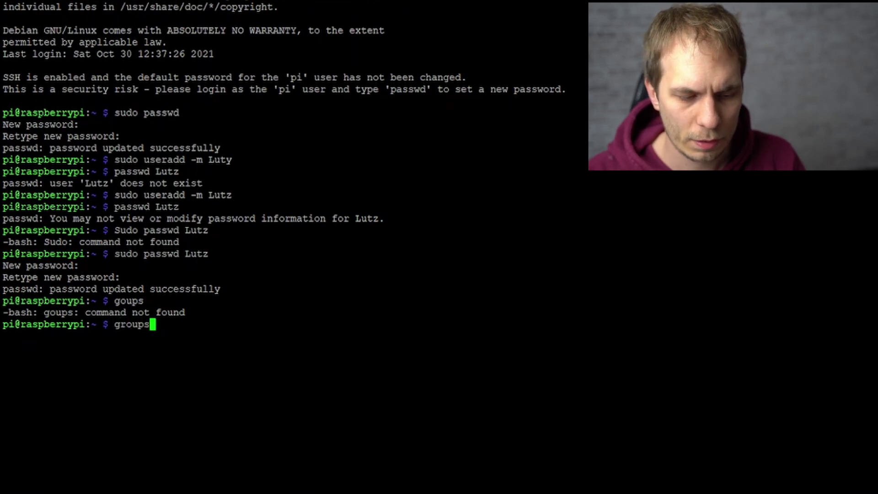
key(Return)
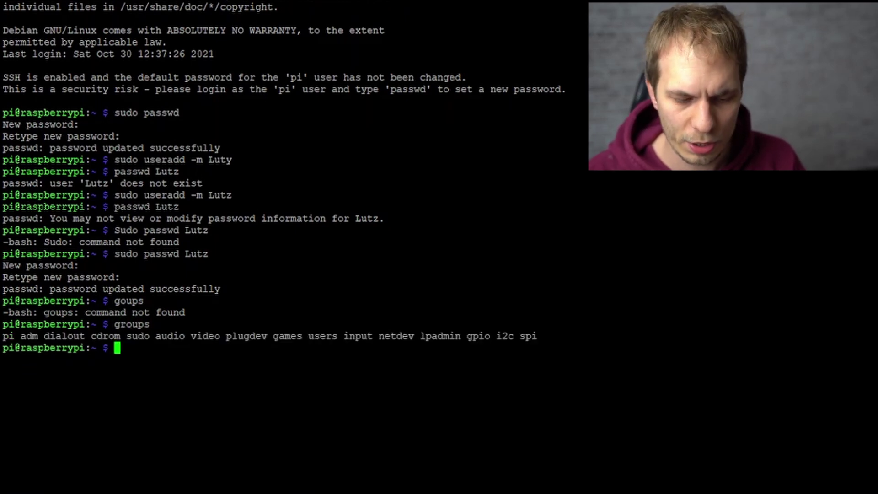
Pipe the groups output through sed 's/pi //g' to drop pi from the list.
key(Up)
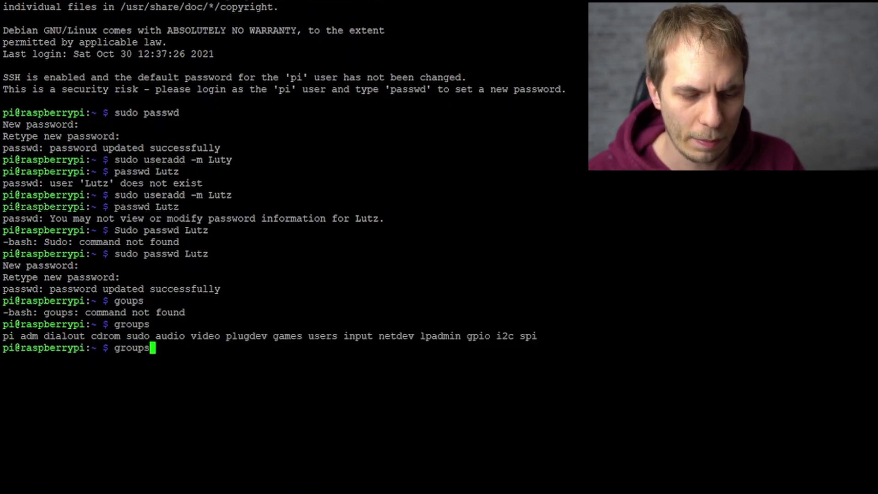
text(|)
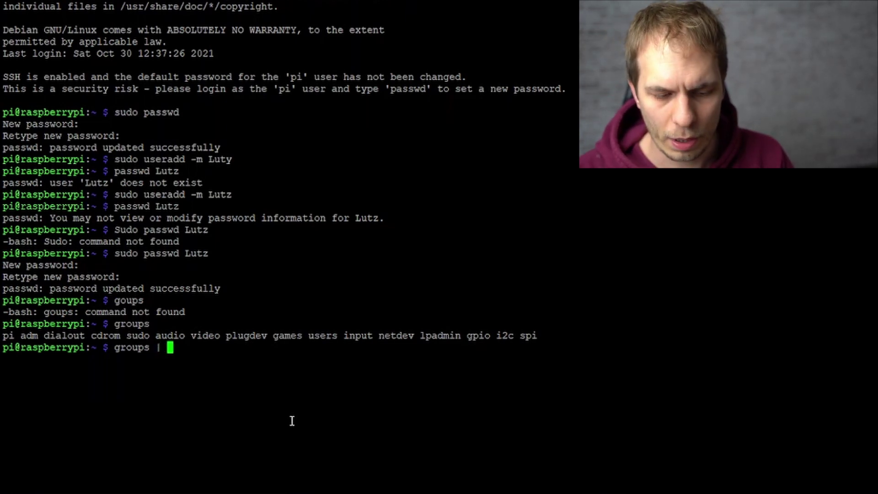
text( sed /)
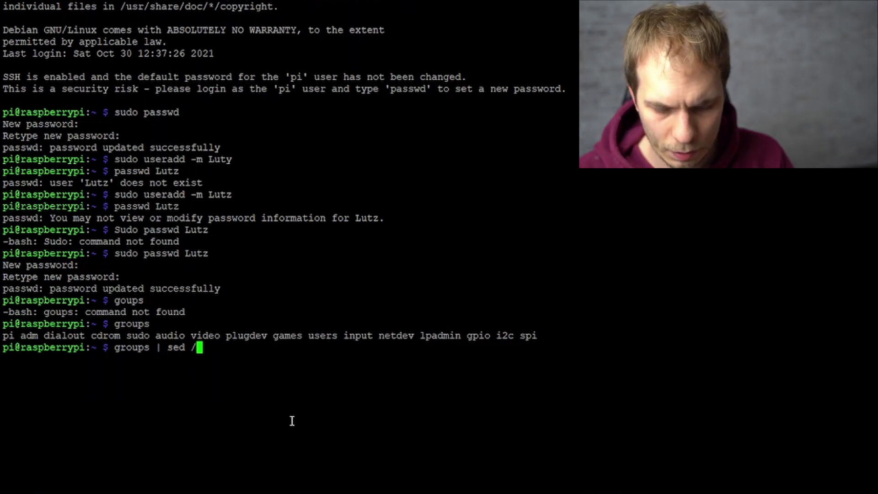
key(BackSpace)
text(')
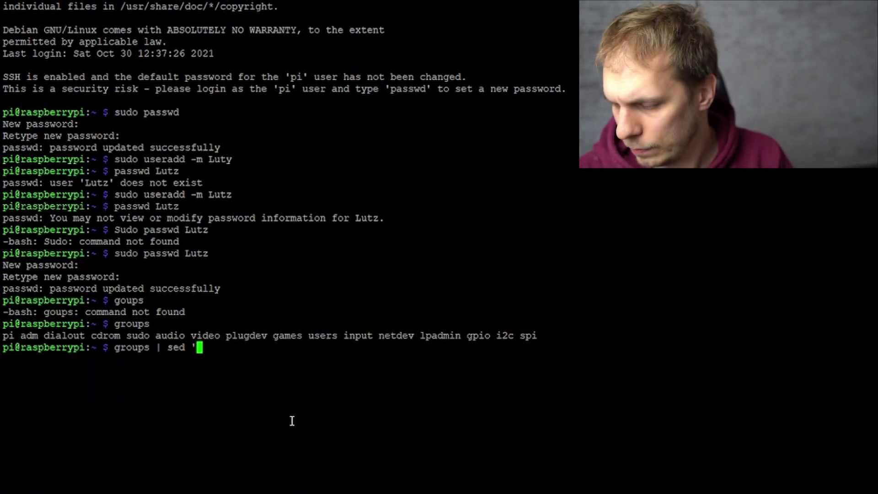
text(s)
text( /)
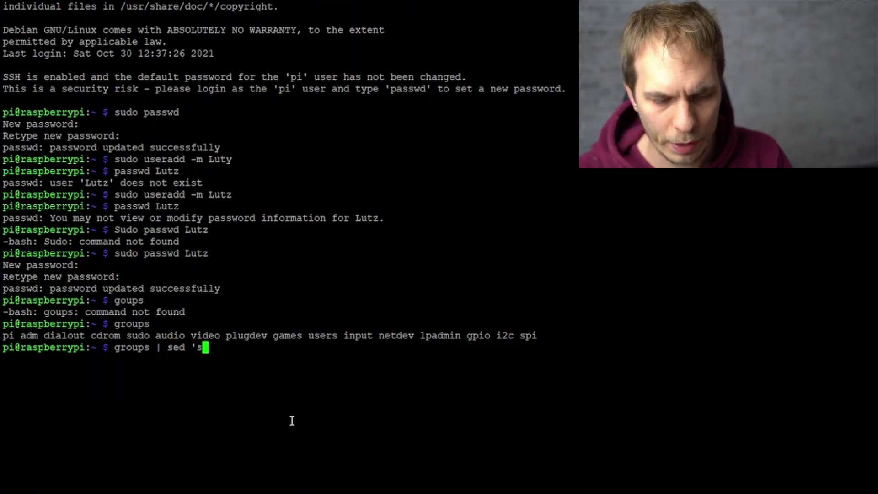
text(pi)
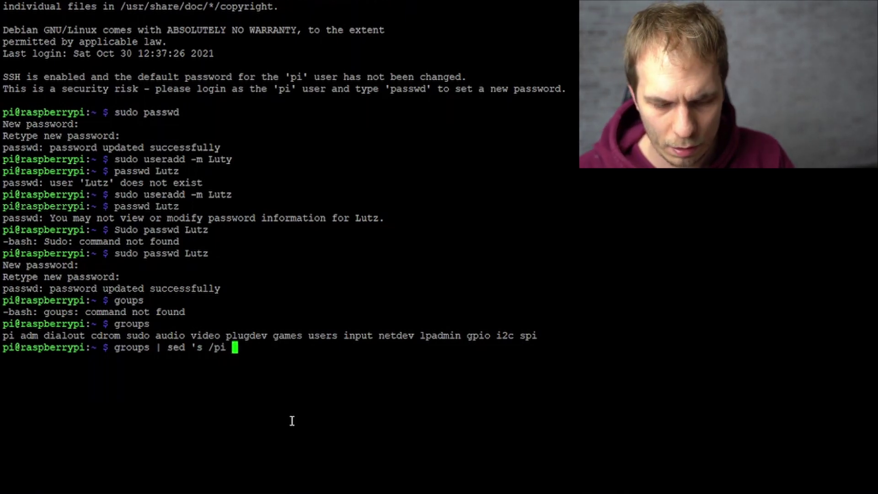
text( //g')
key(Return)
key(Up)
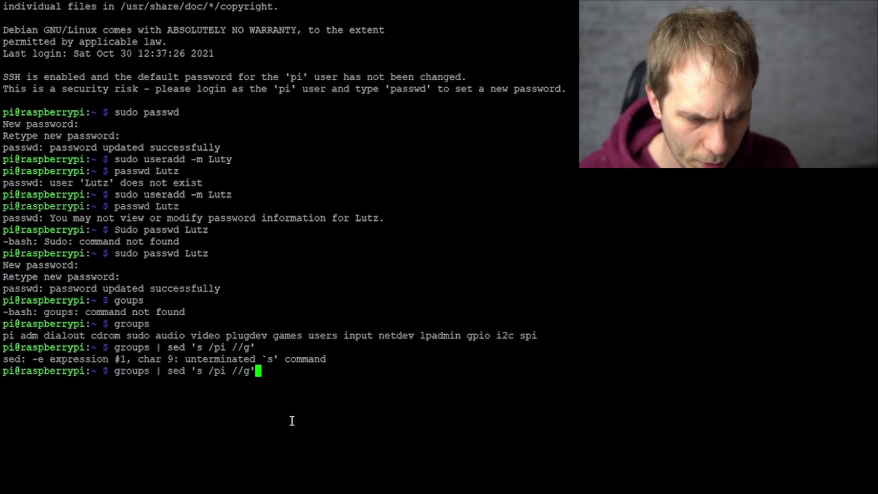
key(Left)
key(Left)
key(Left)
key(Left)
key(Left)
key(Left)
key(Left)
key(Left)
key(Left)
key(Left)
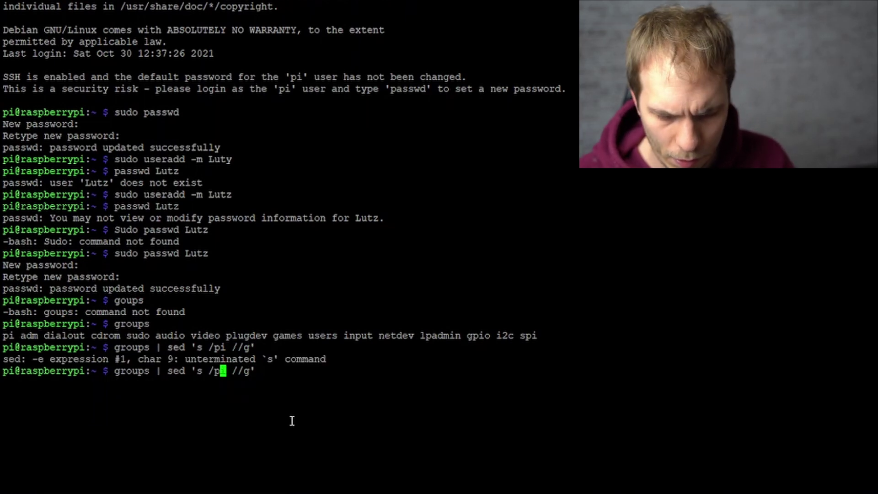
text(/)
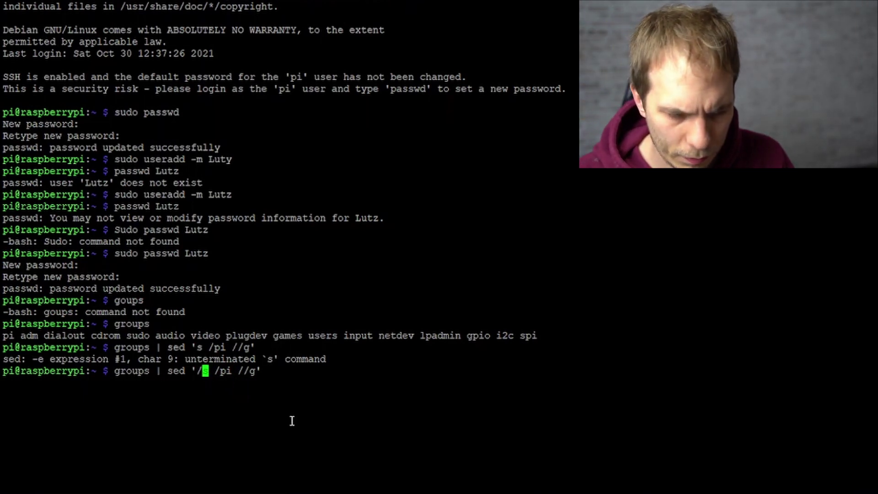
key(BackSpace)
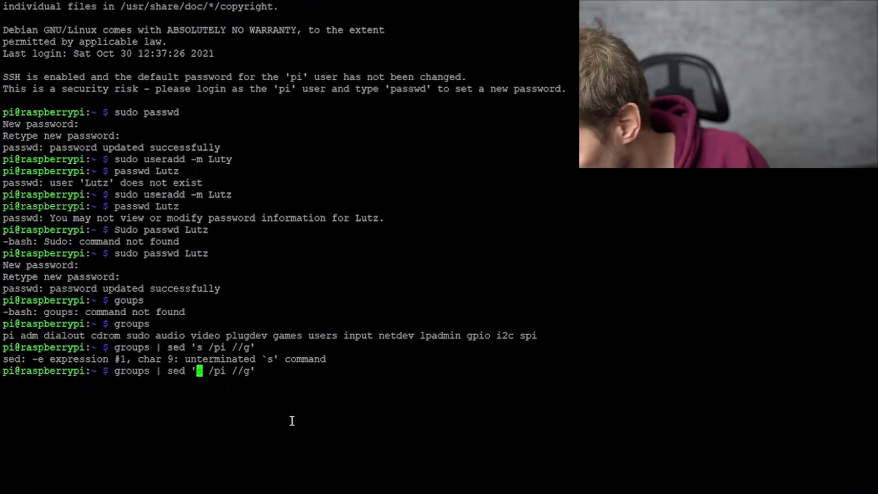
key(Right)
key(Right)
key(BackSpace)
key(Return)
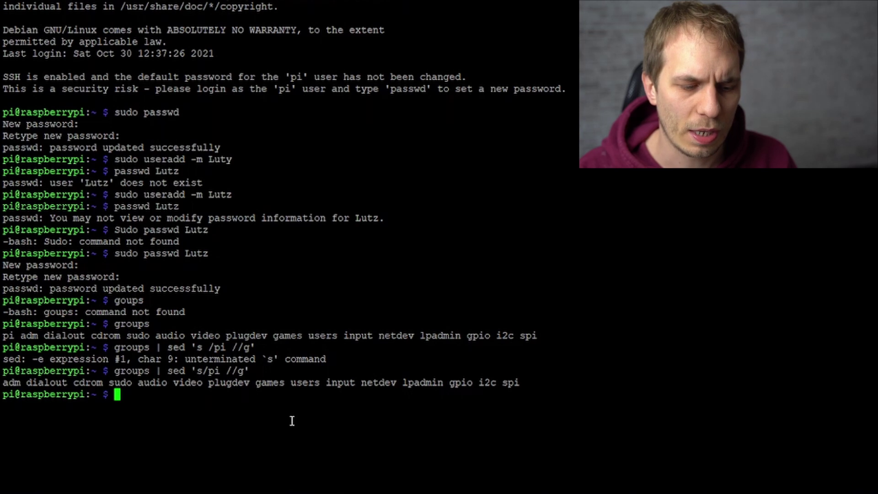
Add sed 's/ / ,/g' for comma separation, then append 'xarg -I{} sudo usermod -aG{}' for the new user.
key(Up)
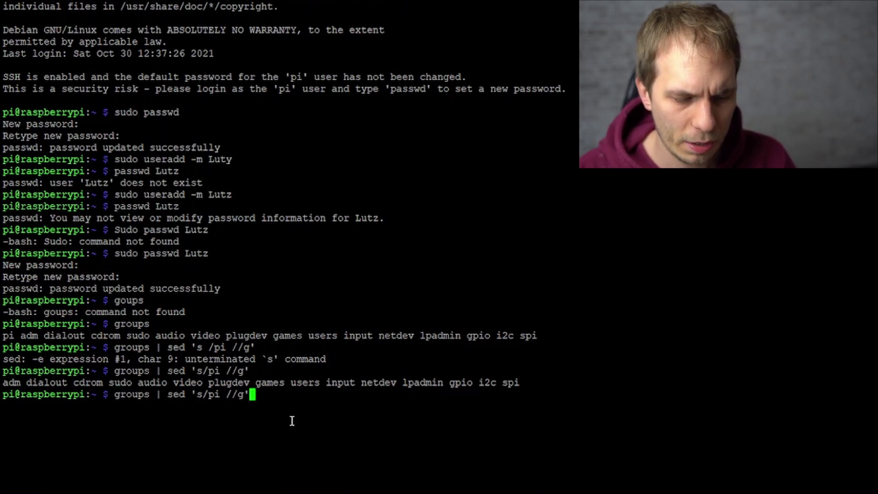
text(|)
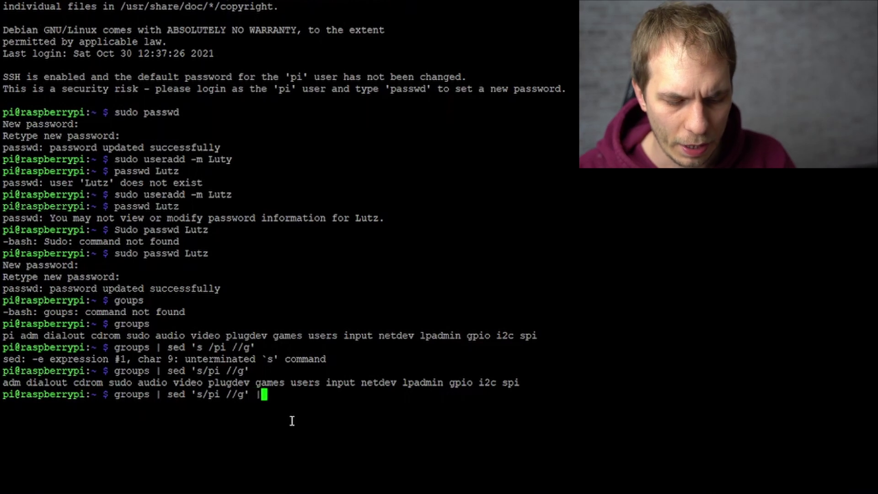
text( sed)
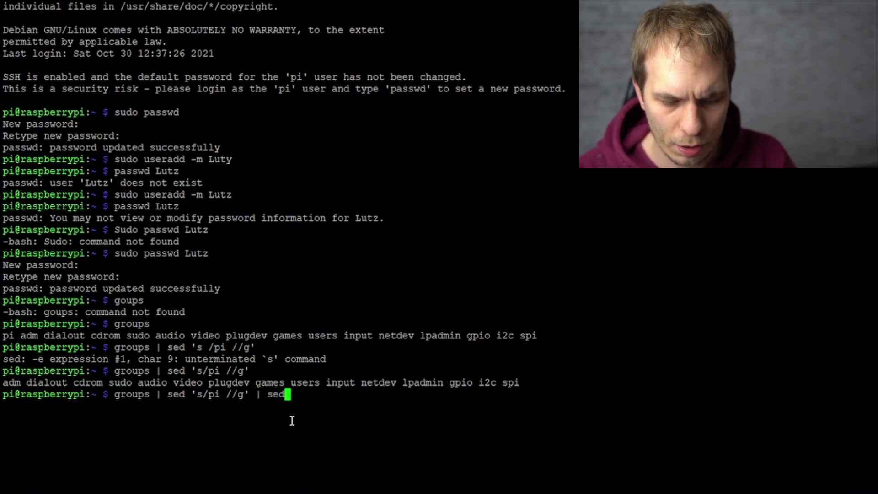
text(')
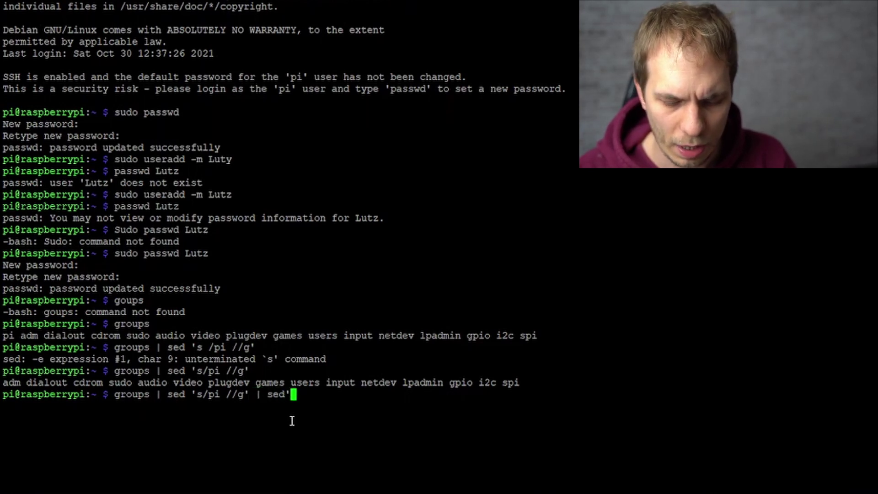
text(')
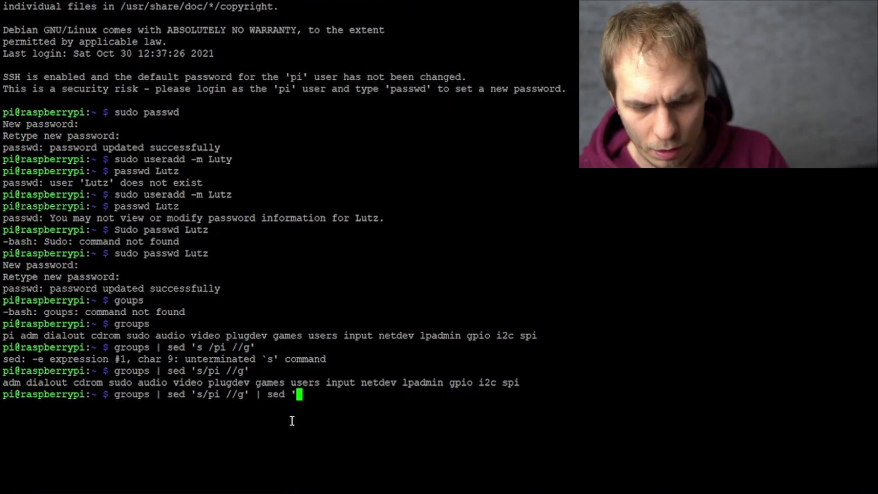
text(s/ )
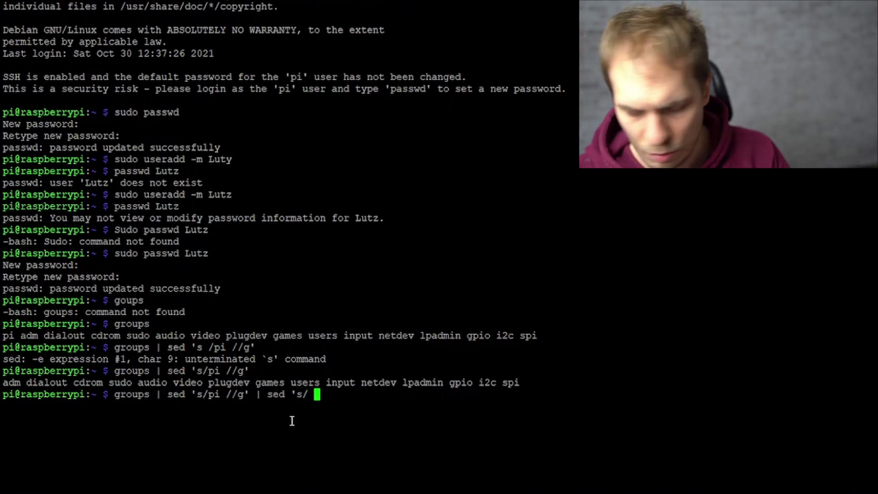
text(/ ,/g')
key(Return)
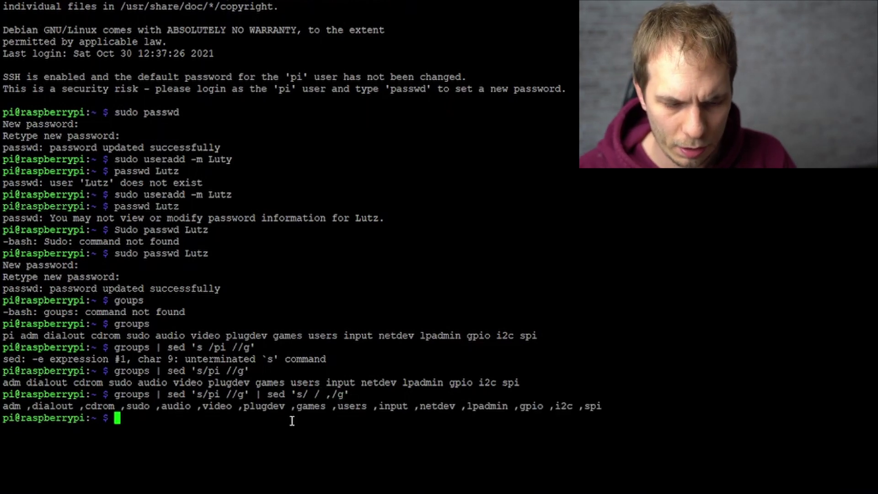
key(Up)
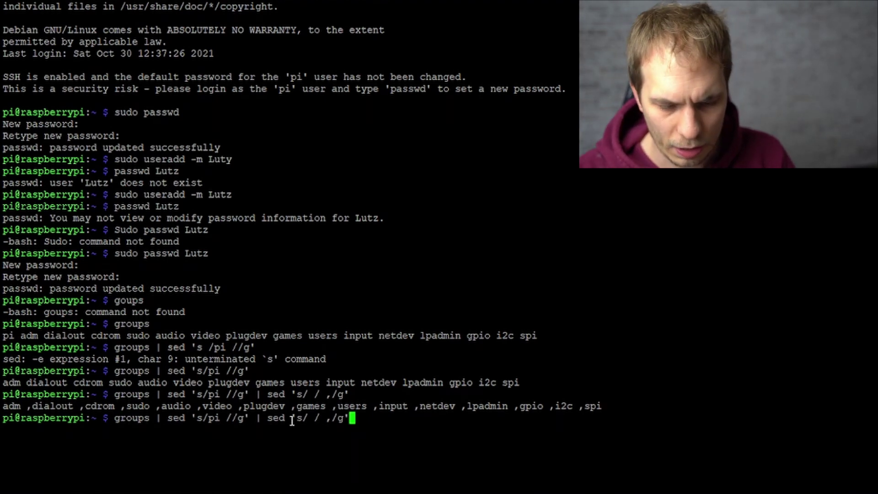
text(| x)
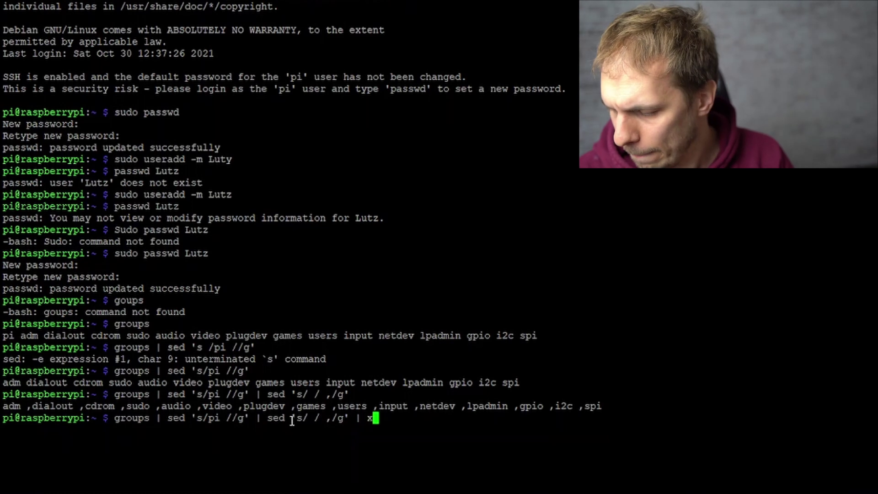
text(arg)
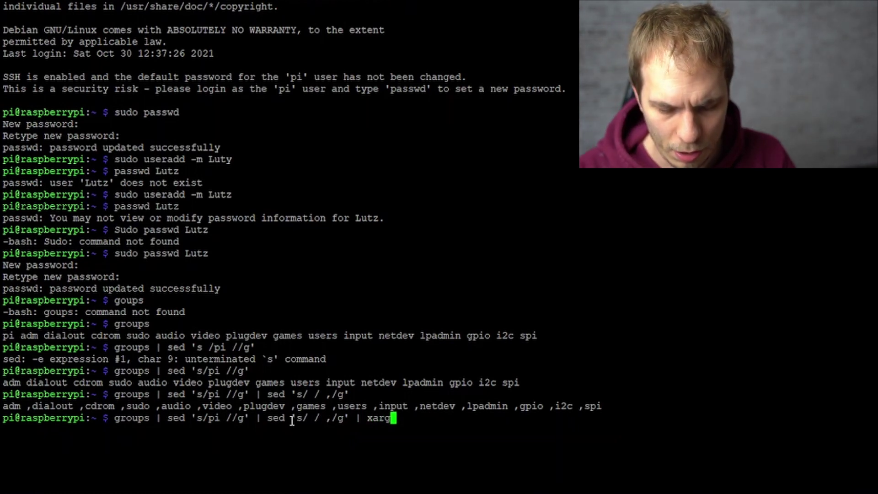
text( -I{)
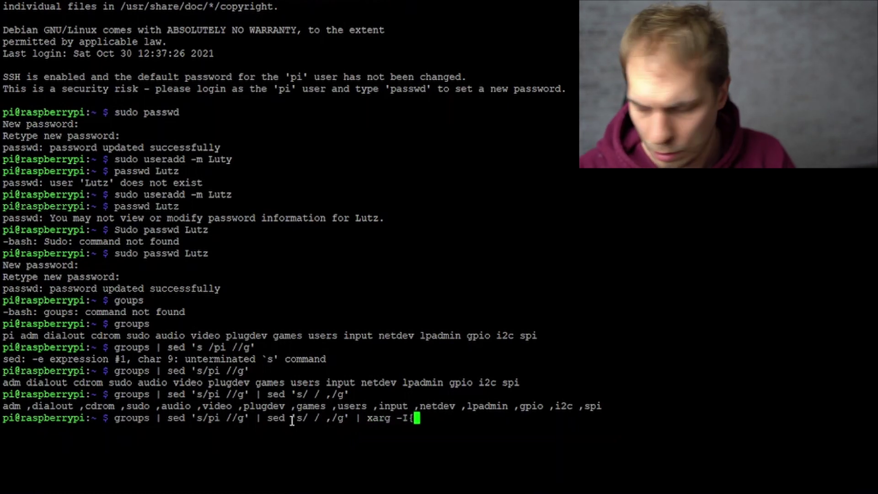
text(} )
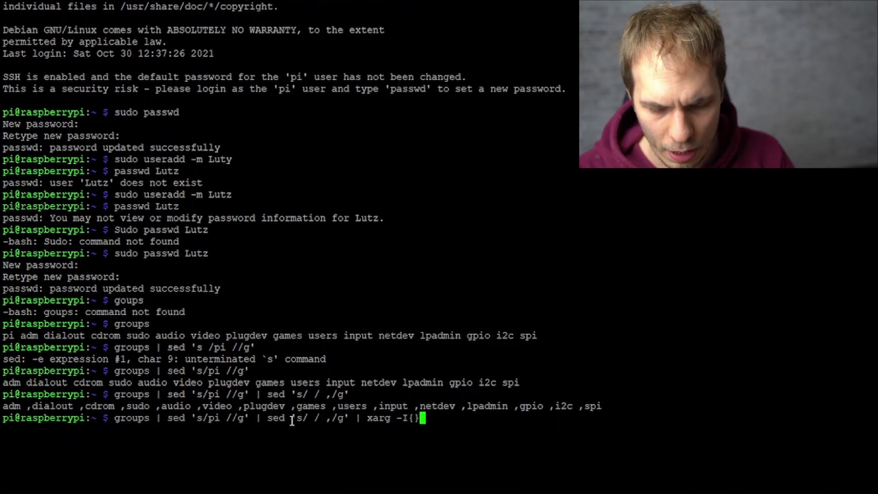
text(sudo )
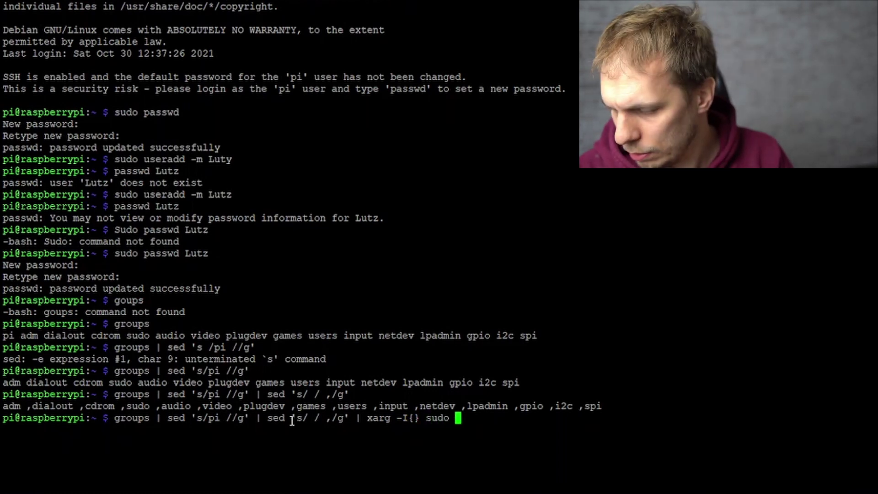
text(usermod )
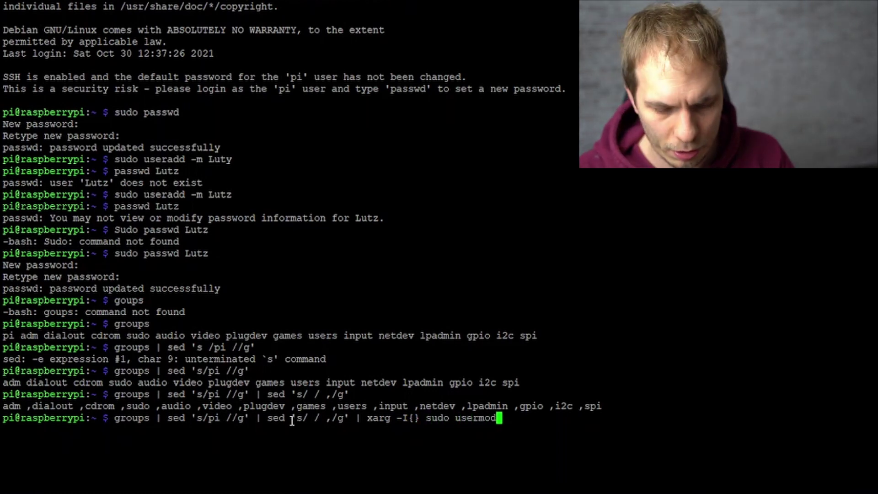
text(-aG{)
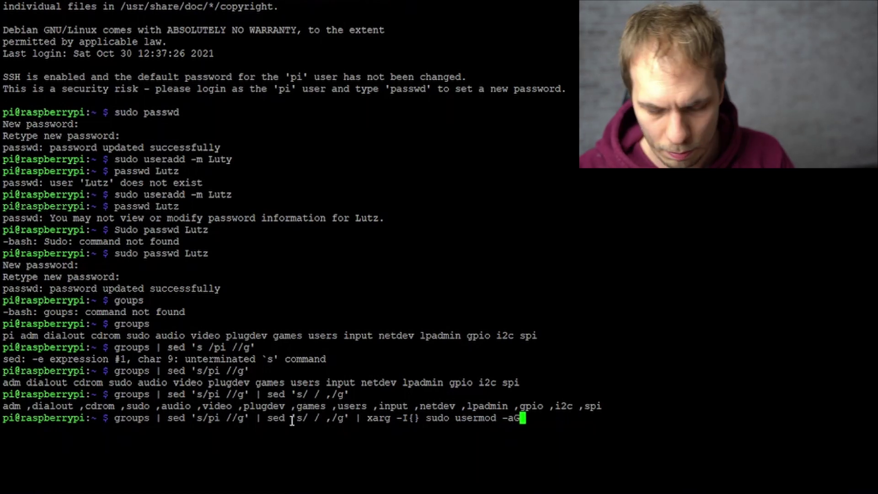
text(} Lutz)
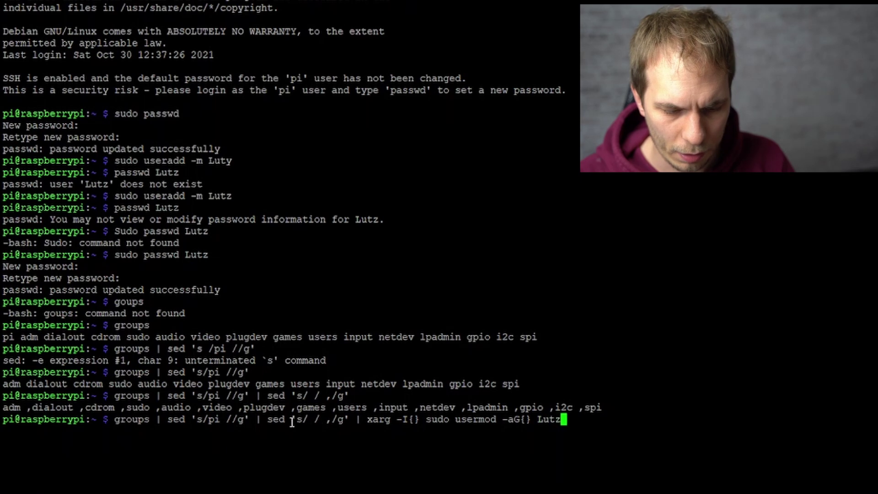
Correct xarg to xargs and rerun, adding the new user to all of pi's groups.
key(Return)
key(Up)
key(Left)
key(Left)
key(Left)
key(Left)
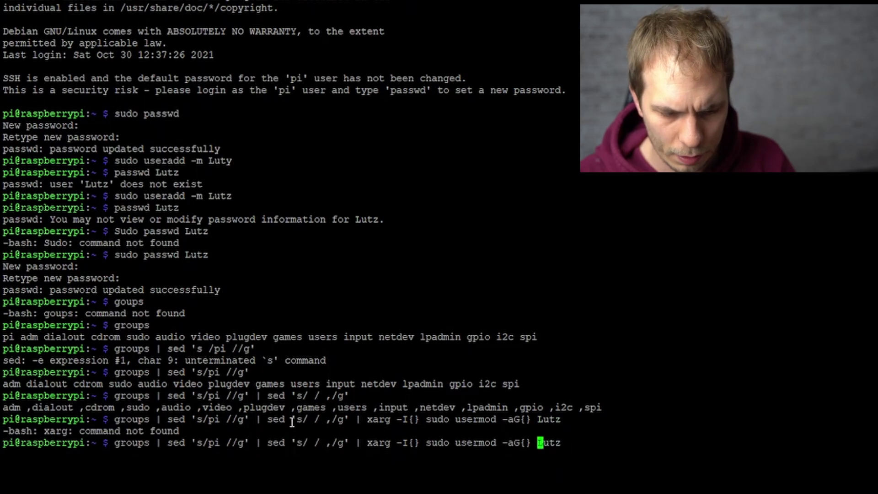
key(Left)
key(Left)
key(Left)
key(Left)
key(Left)
key(Left)
key(Left)
key(Left)
key(Left)
key(Left)
key(Left)
key(Left)
key(Left)
key(Left)
key(Left)
key(Left)
key(Left)
key(Left)
key(Left)
key(Left)
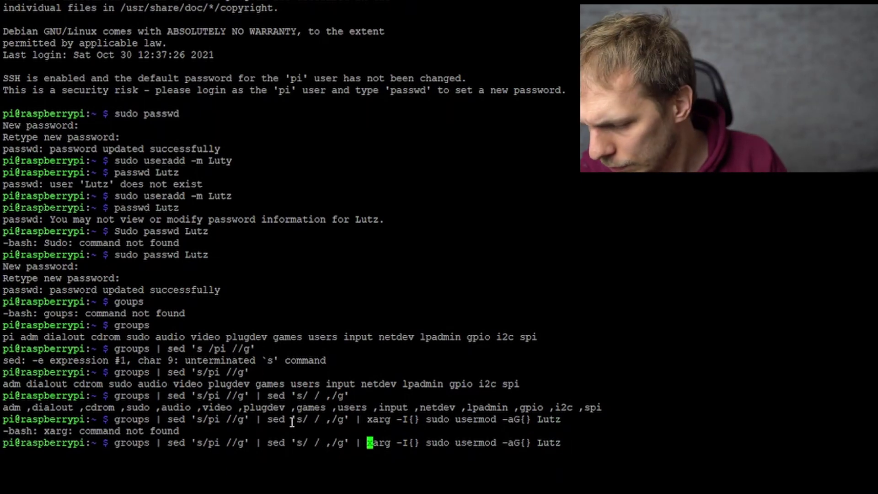
key(Right)
key(Right)
key(Right)
key(Right)
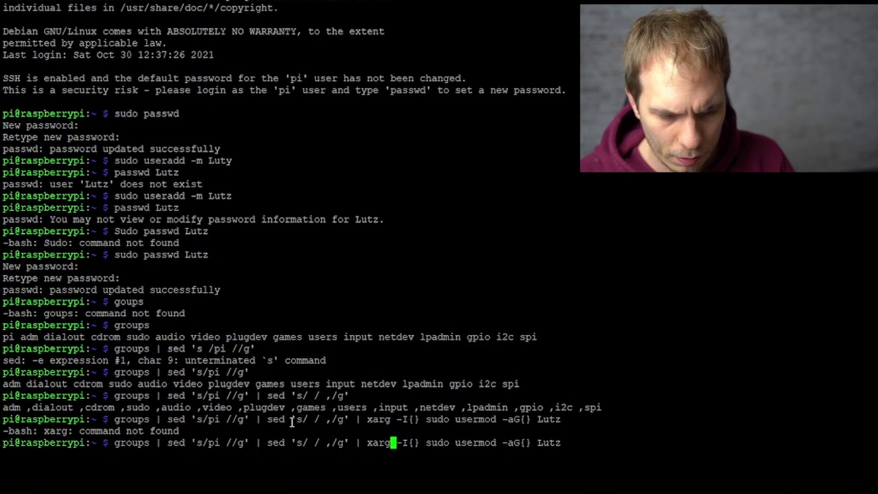
text(s)
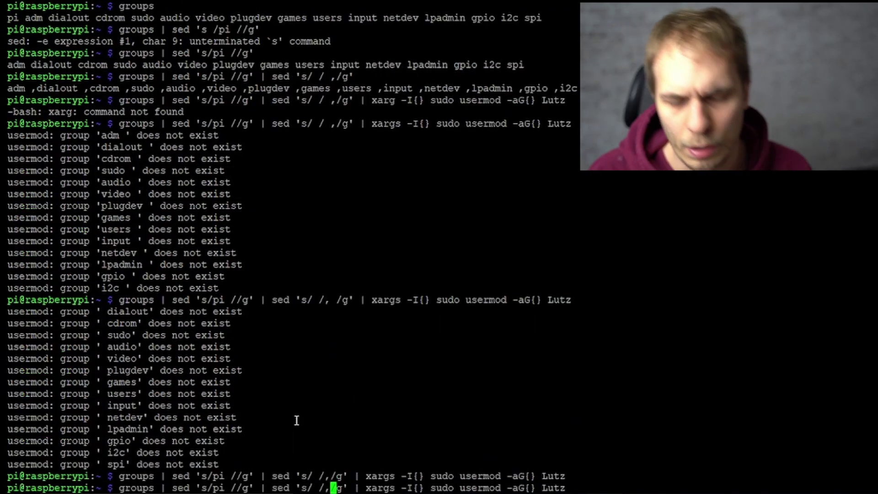
key(Delete)
key(Return)
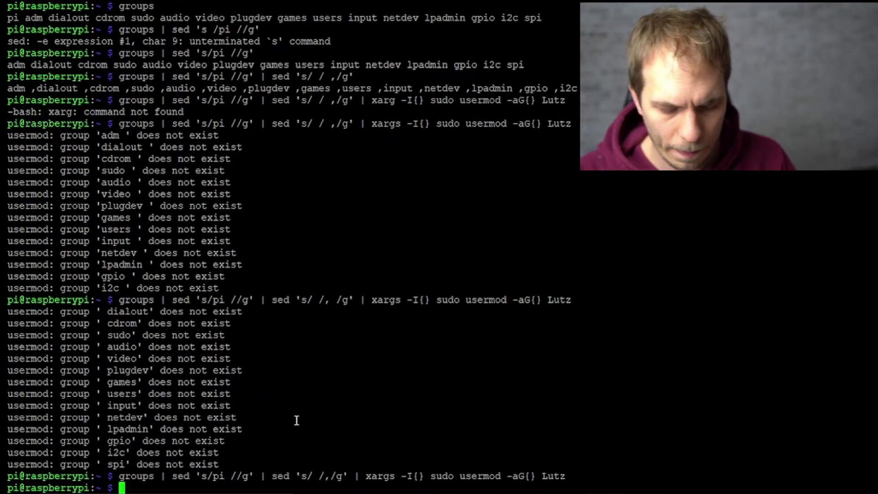
Compare 'groups' output for the new user and for pi to verify matching groups.
text(groups Lutz)
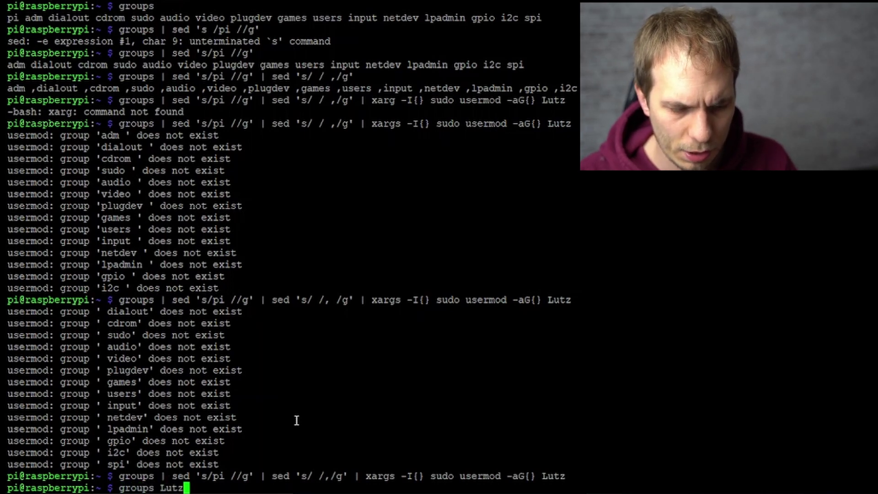
key(Return)
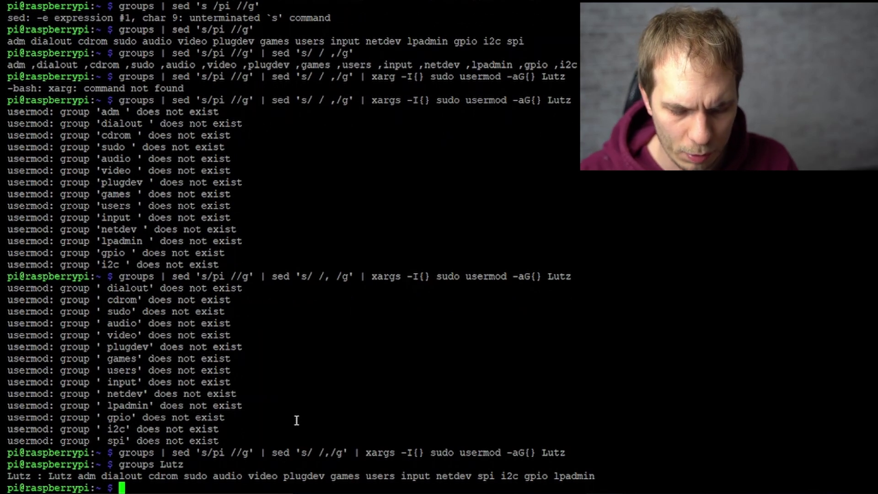
text(groups)
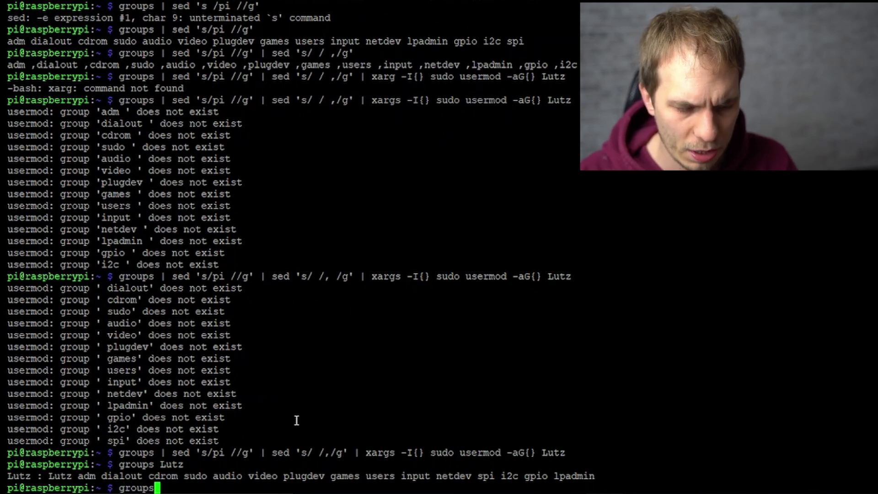
key(Return)
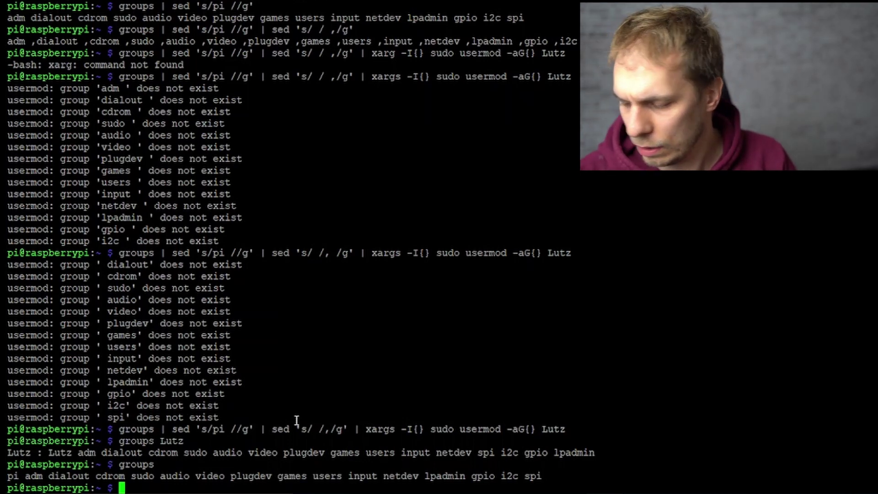
In sudo raspi-config, set System Options > S5 Boot / Auto Login to B3 Desktop, then Finish.
text(sudo)
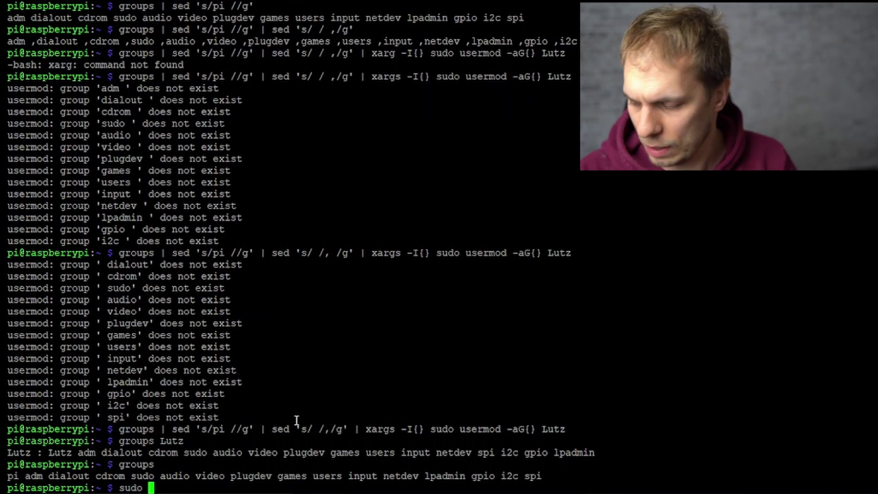
text(ras)
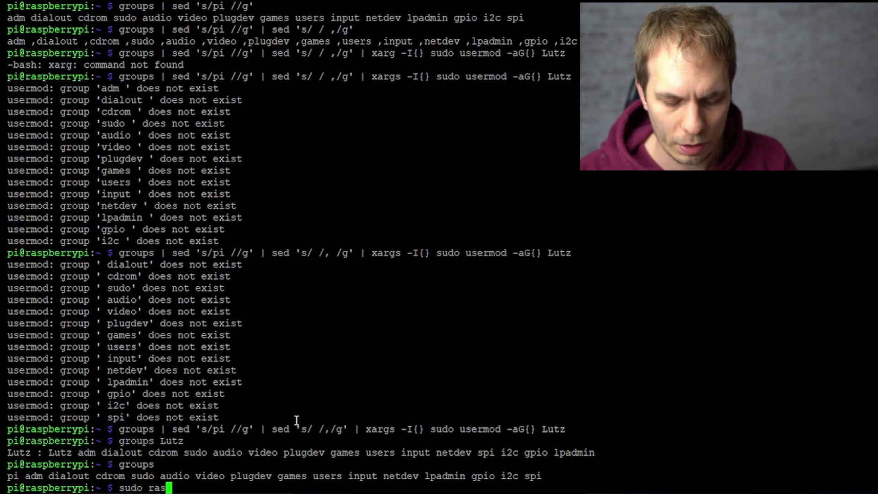
text(pi-con)
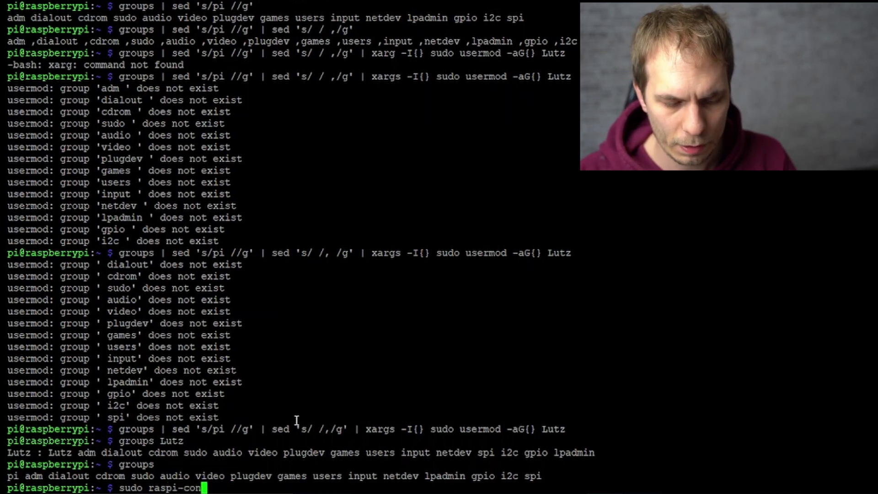
text(fig)
key(Return)
key(Down)
key(Up)
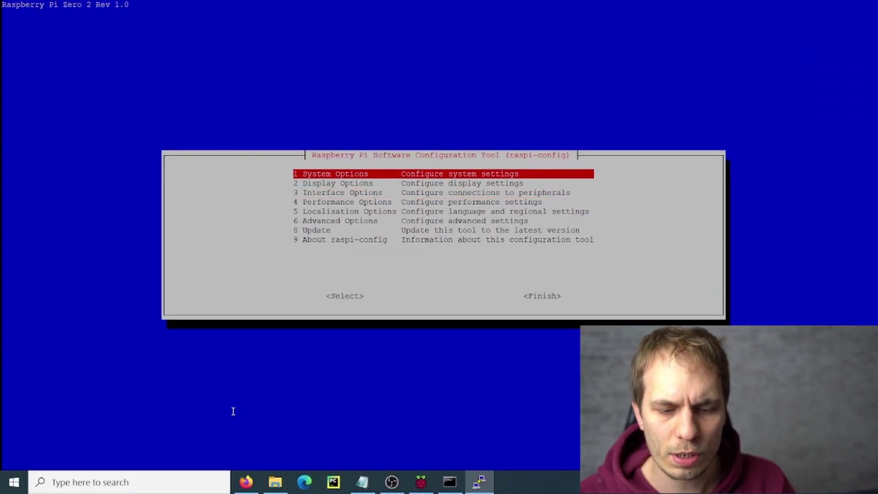
key(Return)
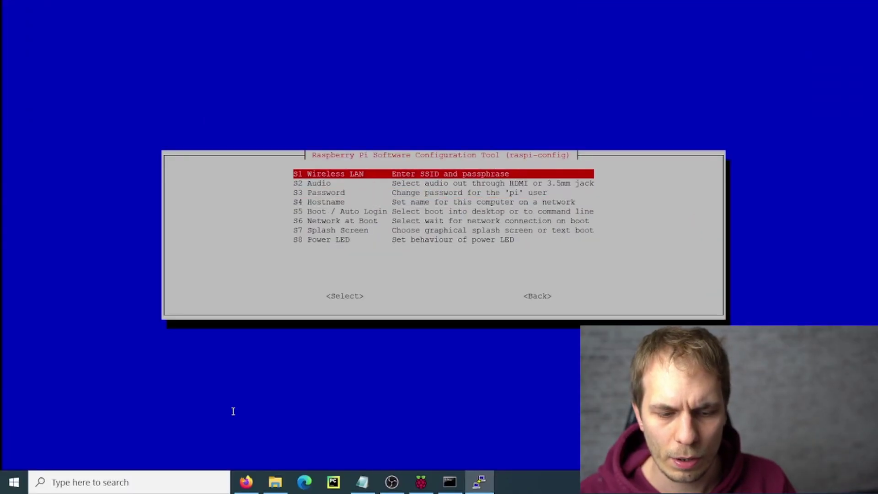
key(Down)
key(Down)
key(Down)
key(Down)
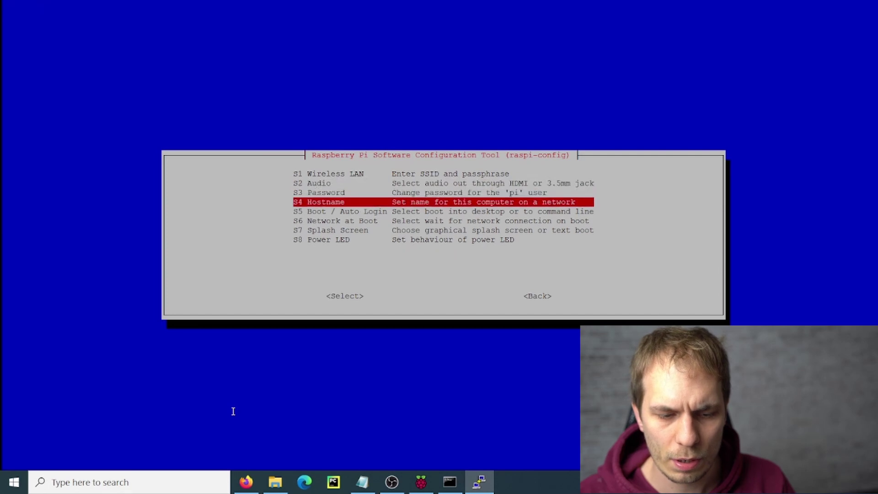
key(Return)
key(Down)
key(Down)
key(Down)
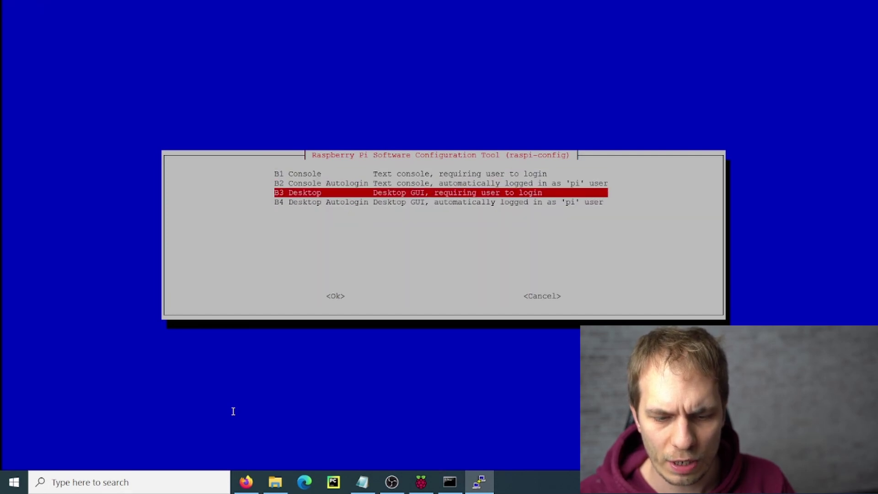
key(Up)
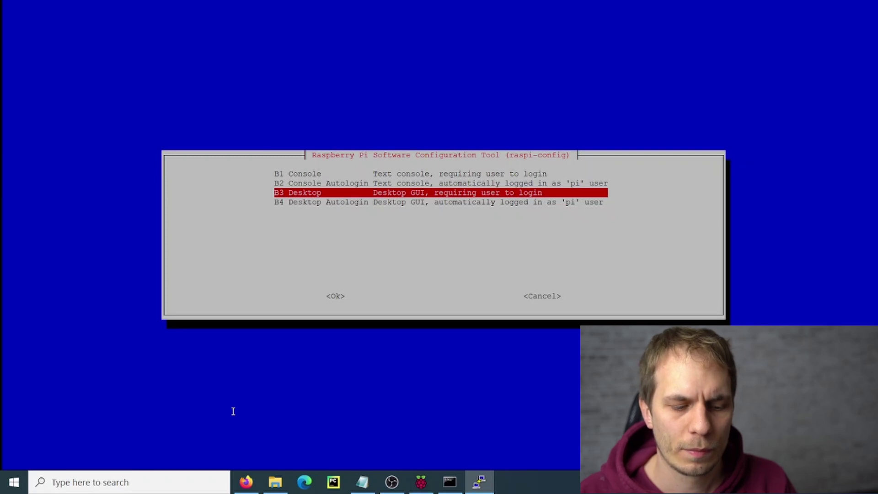
key(Return)
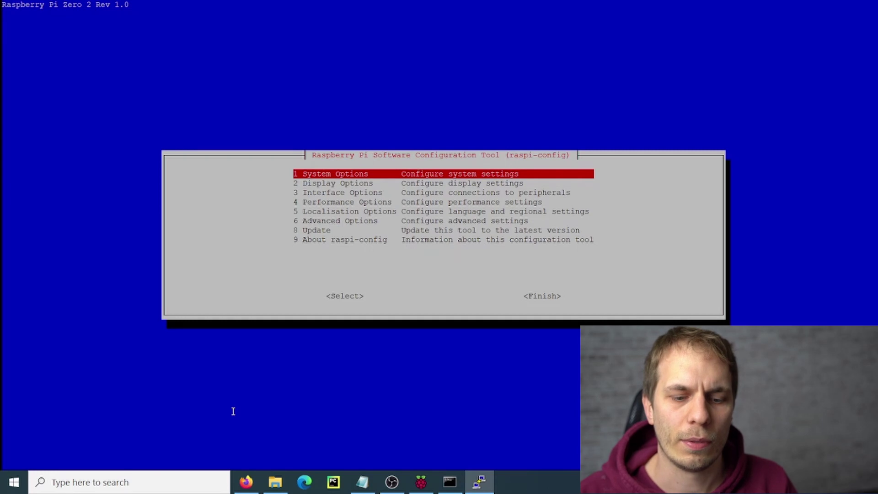
key(Tab)
key(Tab)
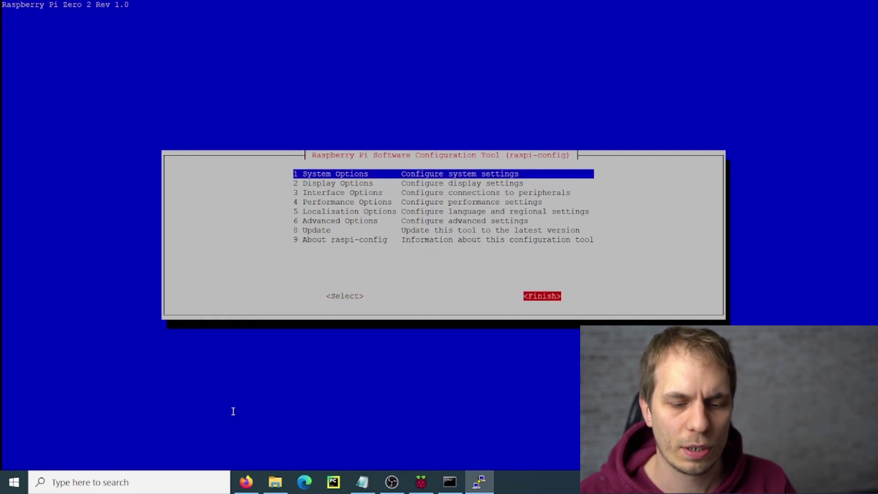
key(Return)
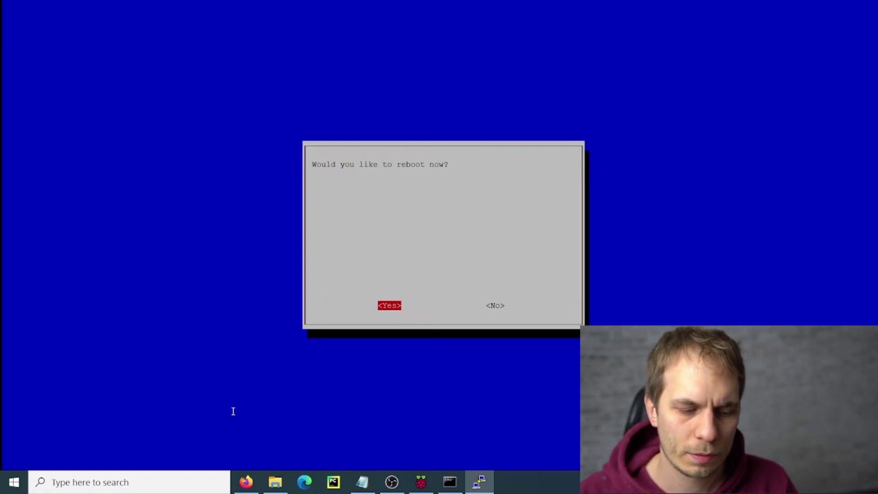
Reboot the Pi, reconnect PuTTY after the connection error, and log in as the new user.
key(Return)
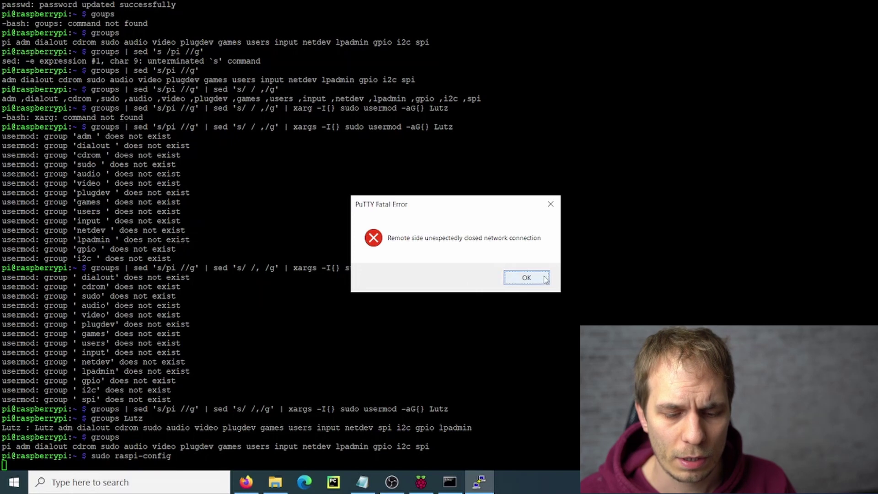
click(527, 277)
text(Lutz)
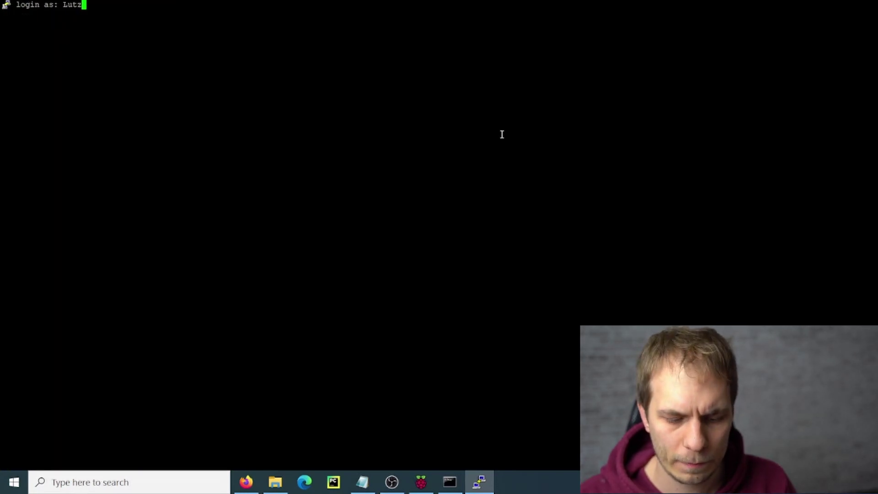
key(BackSpace)
key(BackSpace)
key(BackSpace)
key(BackSpace)
text(Lutz)
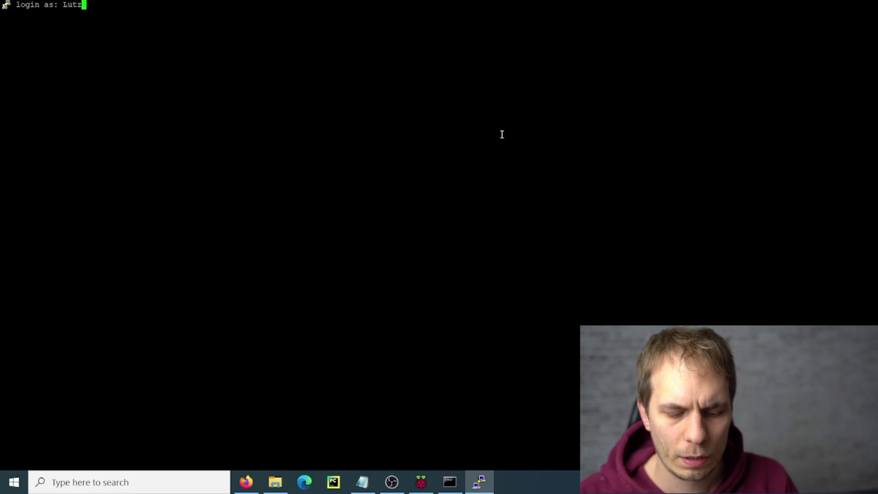
key(Return)
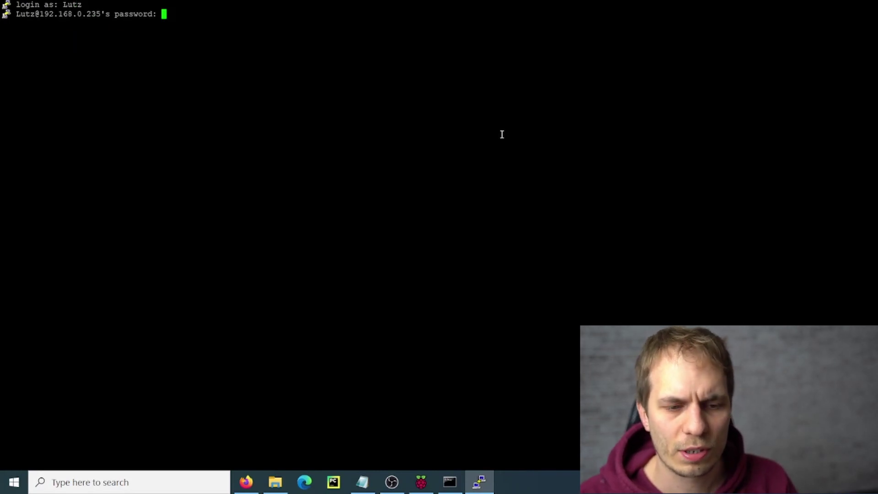
key(Return)
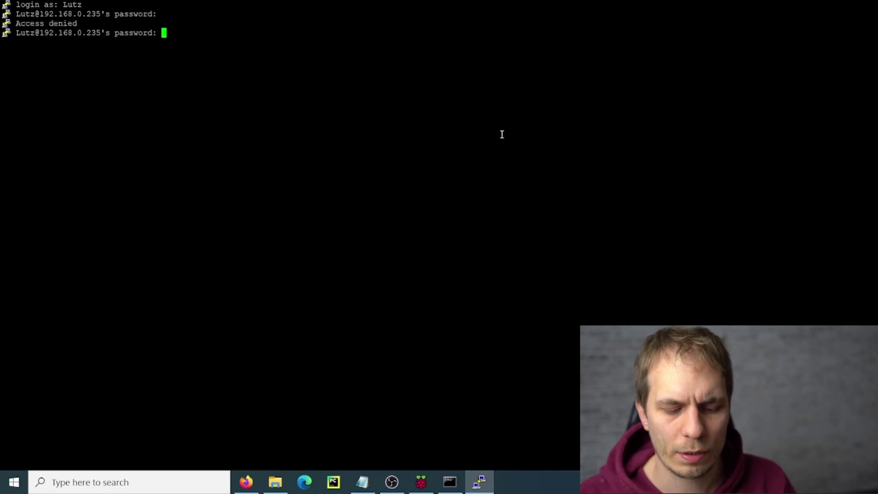
key(Return)
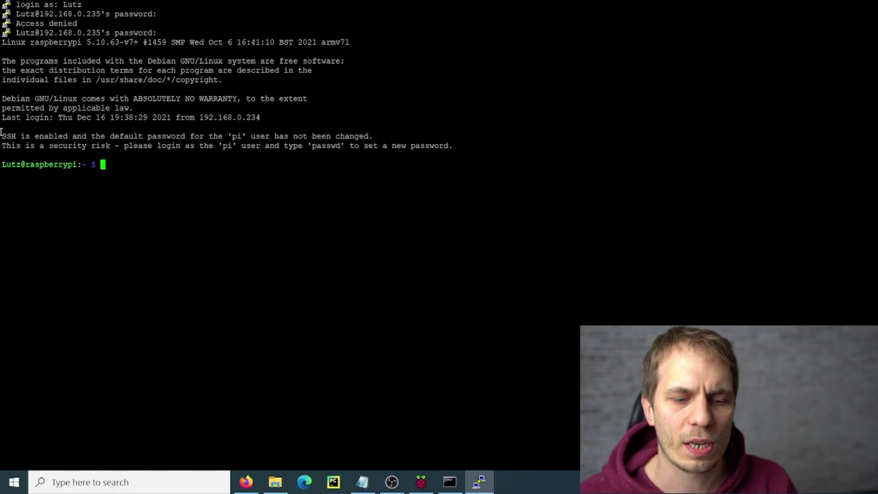
Remove the pi user and its home with 'sudo deluser --remove-home pi', entering the sudo password.
drag(2, 135, 345, 137)
click(146, 169)
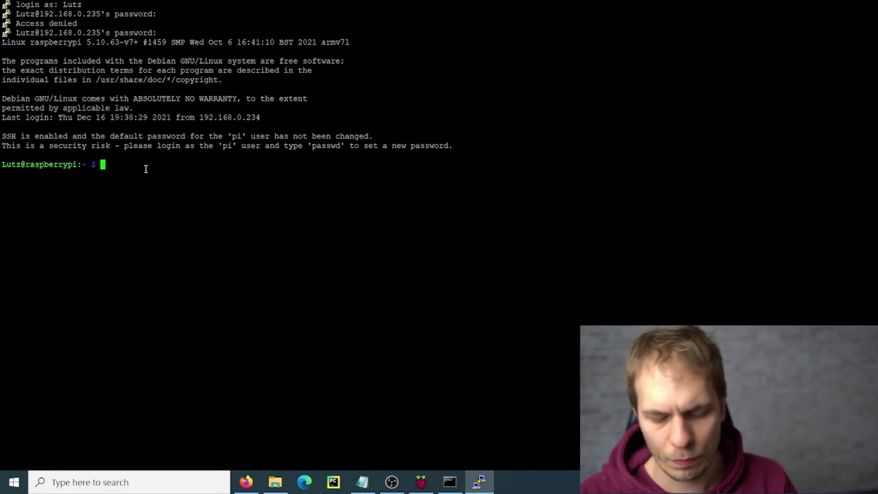
text(sudo )
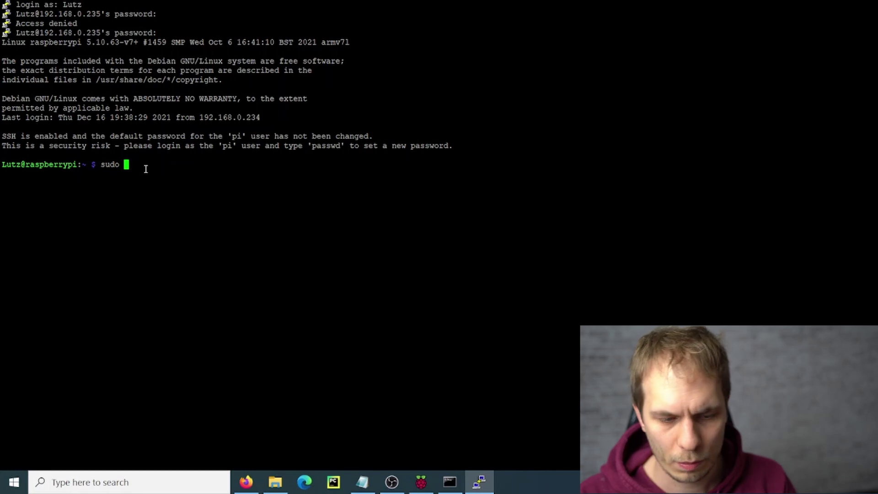
text(del)
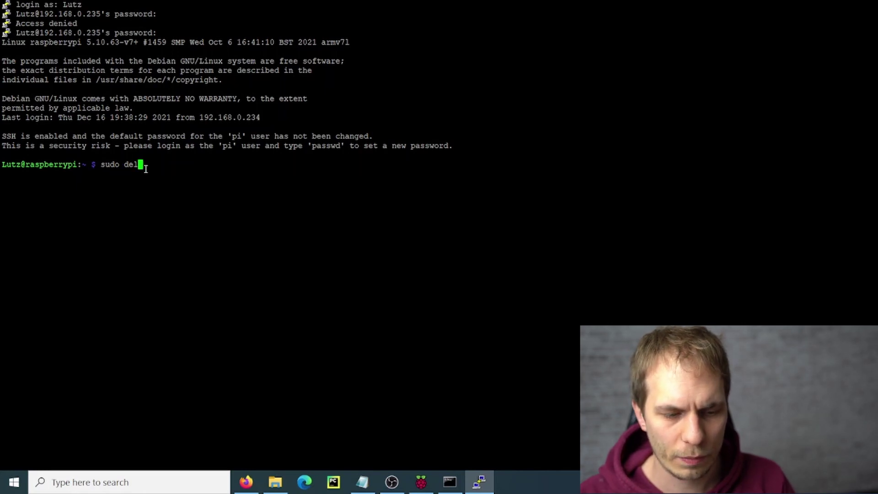
text(user )
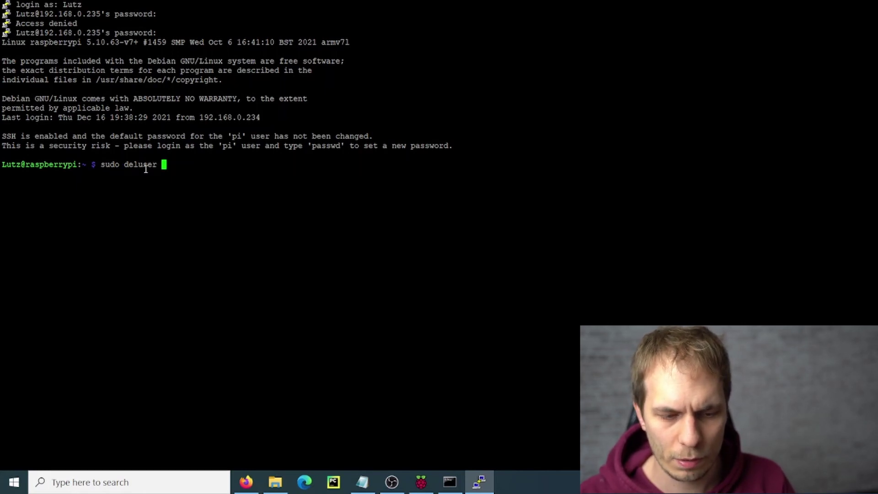
text(--remove)
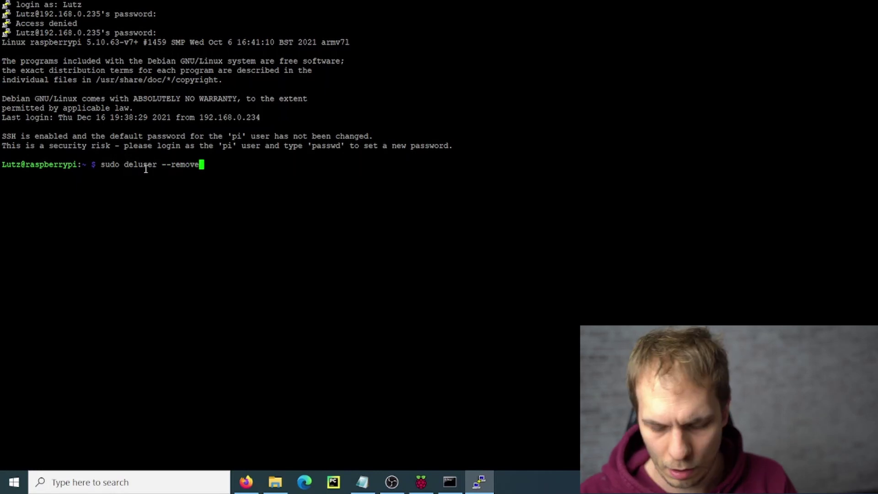
text(-home pi)
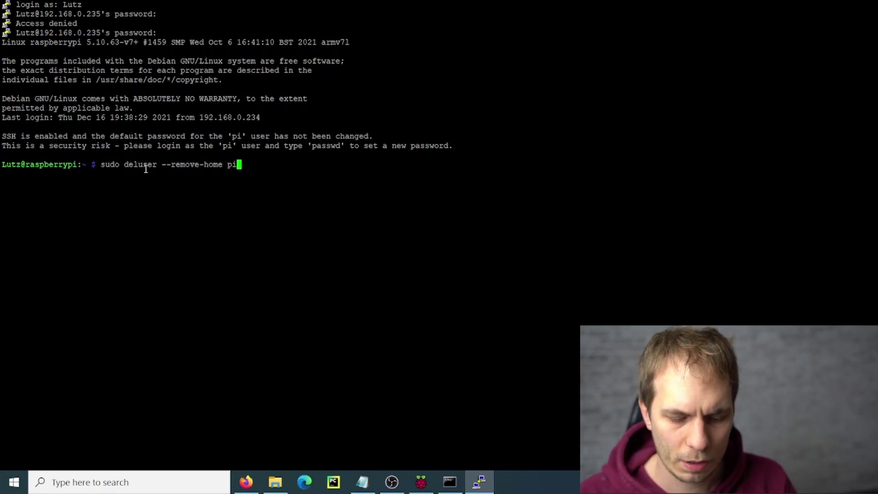
key(Return)
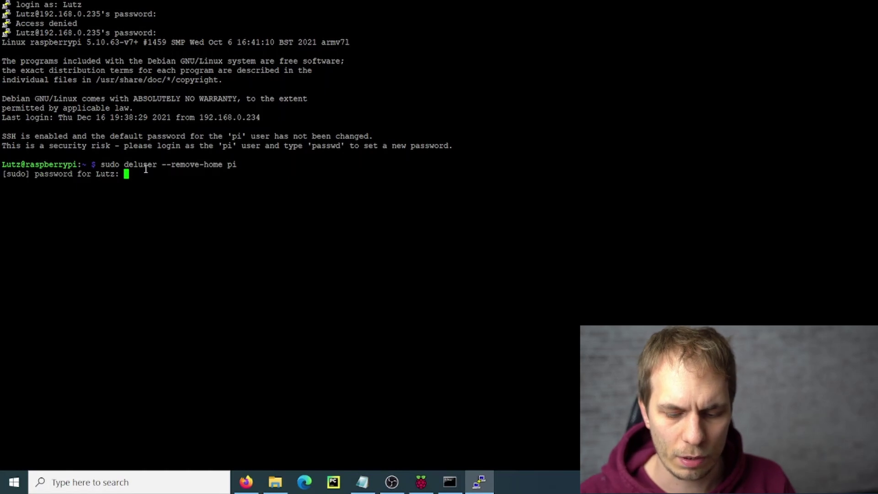
key(Return)
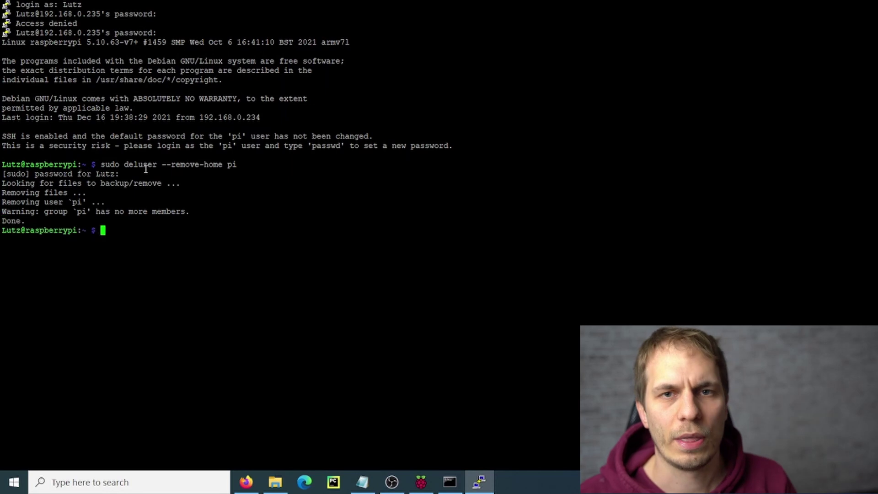